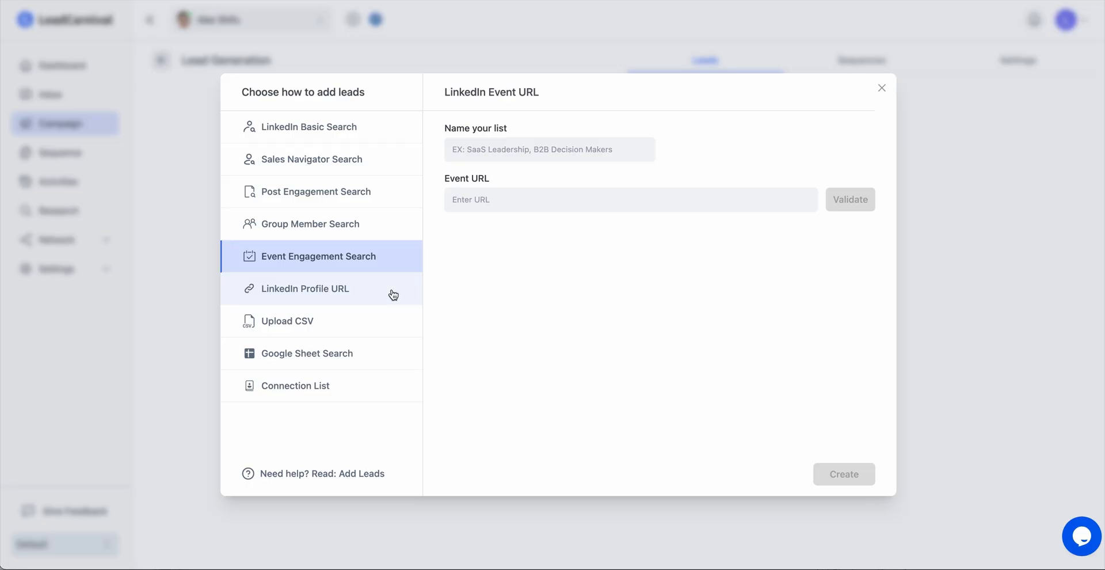
Look through the LinkedIn Profile URL, Upload CSV, Google Sheet Search and Connection List options for adding leads.
left_click(393, 295)
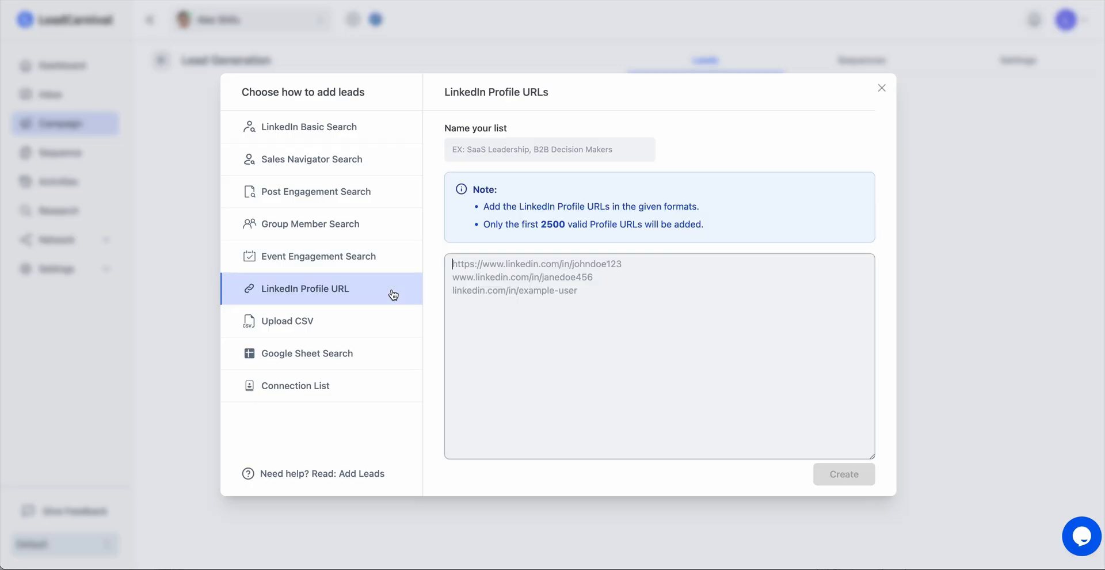
left_click(388, 324)
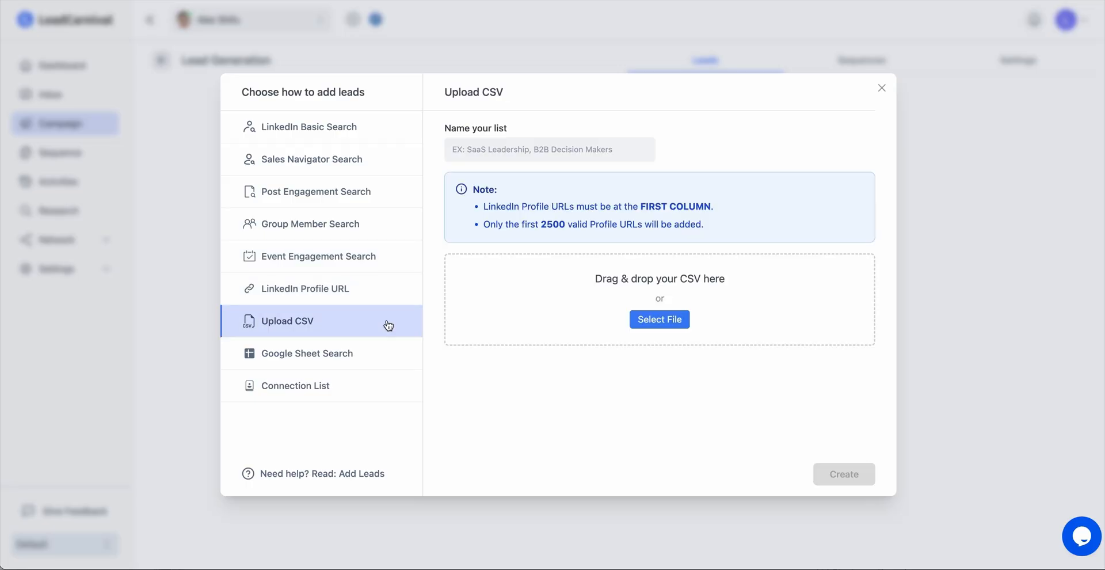
left_click(387, 356)
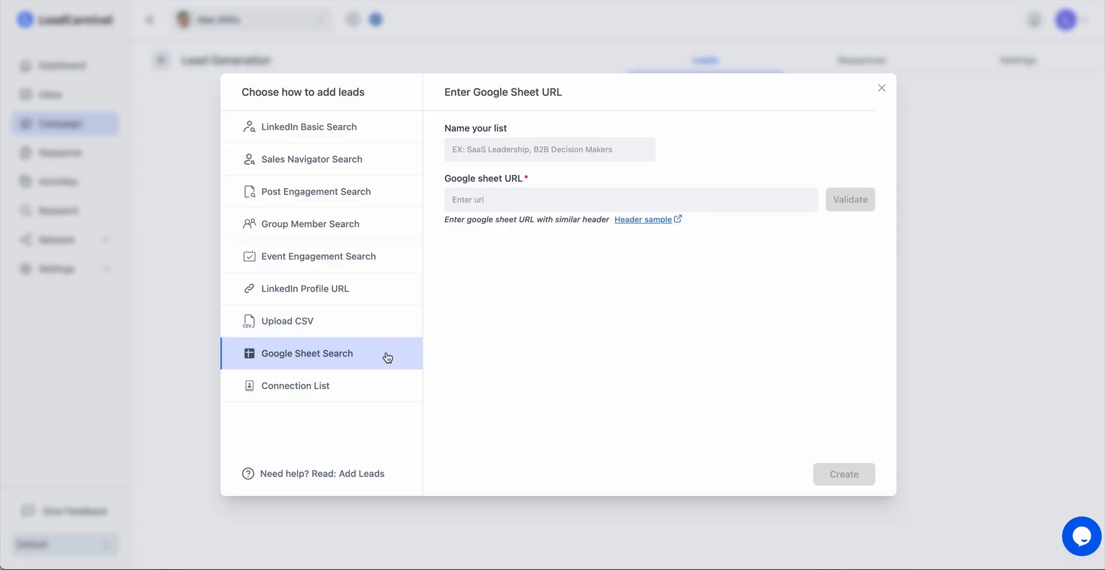
left_click(383, 382)
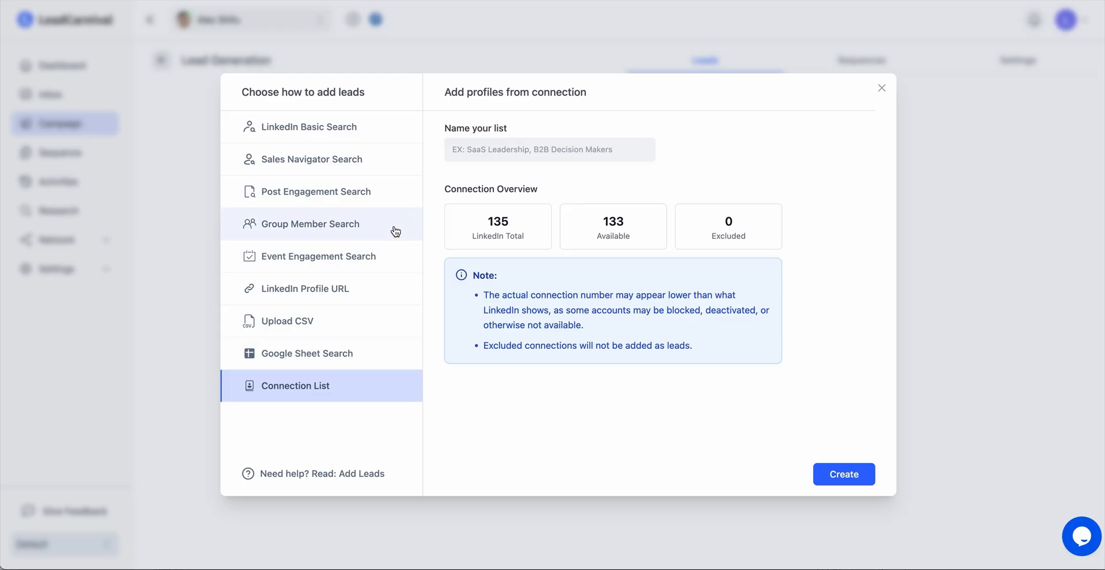
Choose LinkedIn Basic Search as the lead source and copy the URL of the filtered Lead Generation people search from LinkedIn in the browser.
left_click(378, 132)
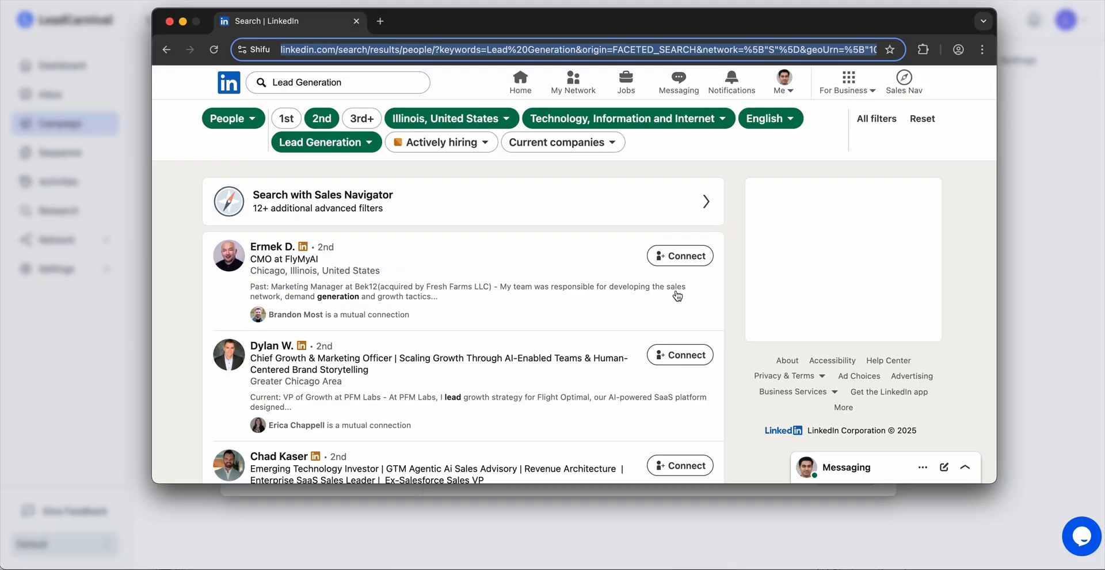
left_click(172, 251)
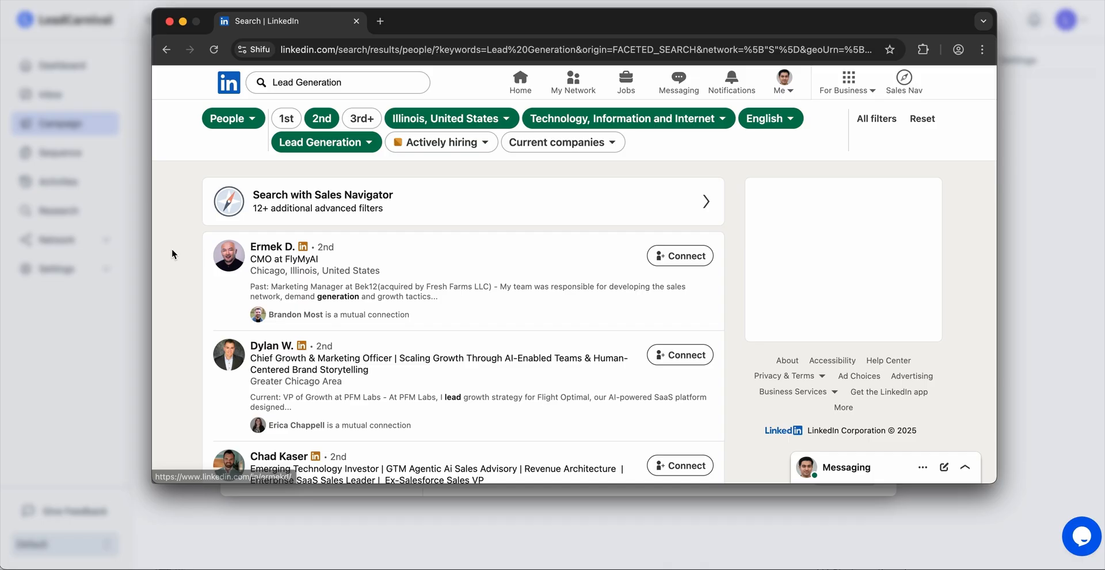
scroll(486, 327, "down", 15)
scroll(486, 327, "down", 10)
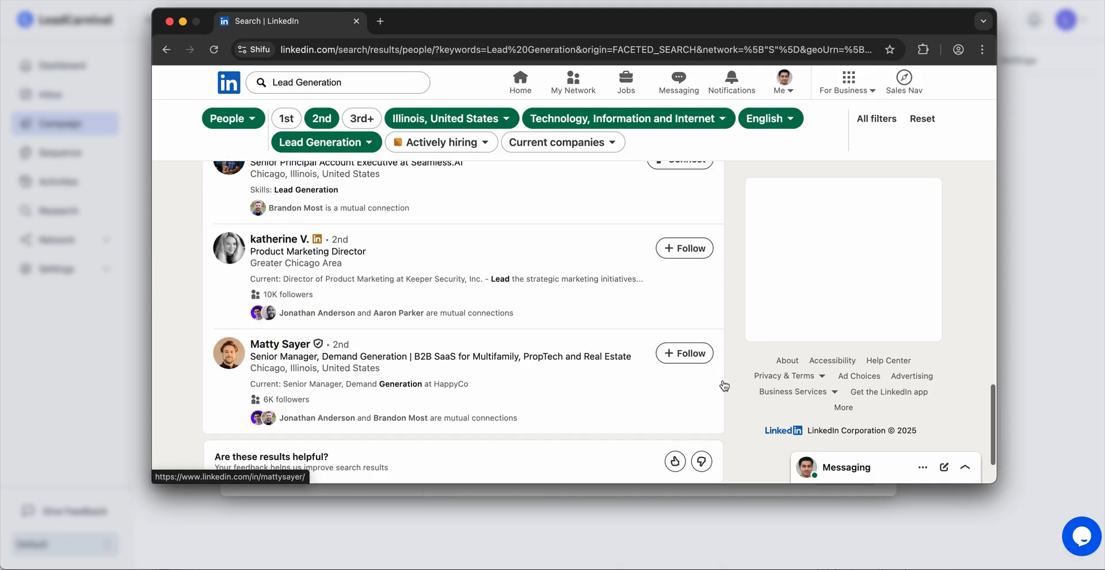
scroll(722, 384, "up", 20)
left_click(490, 50)
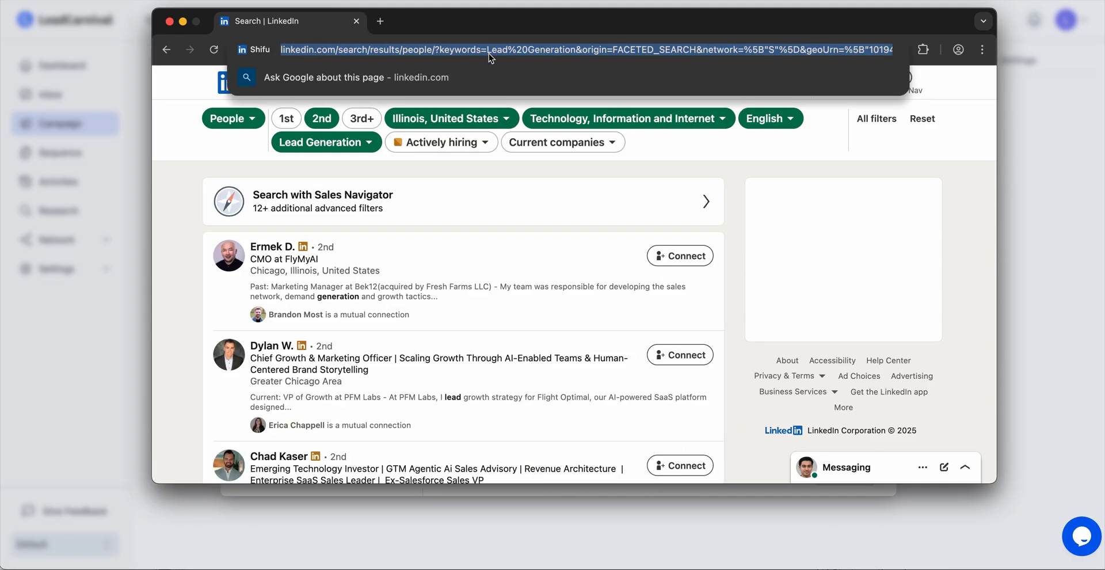
Paste the copied people-search address as the LinkedIn Search URL in LeadCarnival and validate it.
left_click(542, 198)
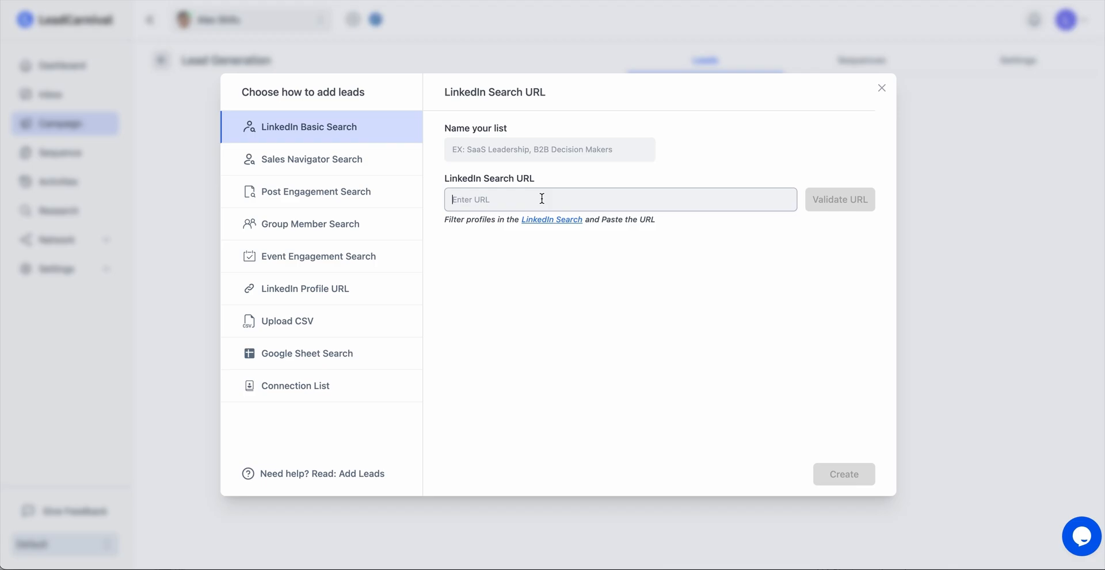
key("super+v")
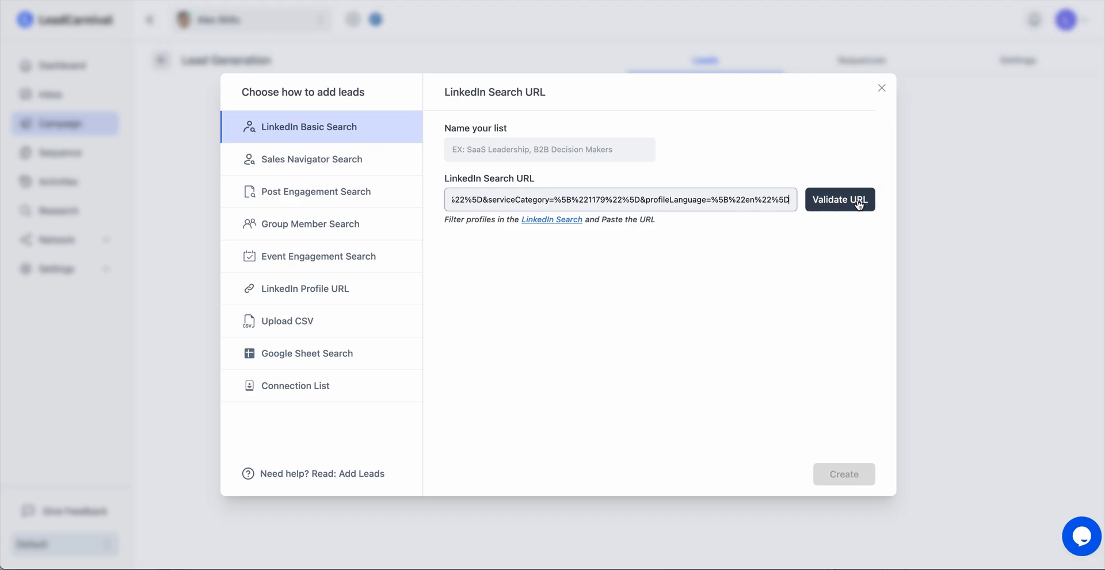
left_click(858, 204)
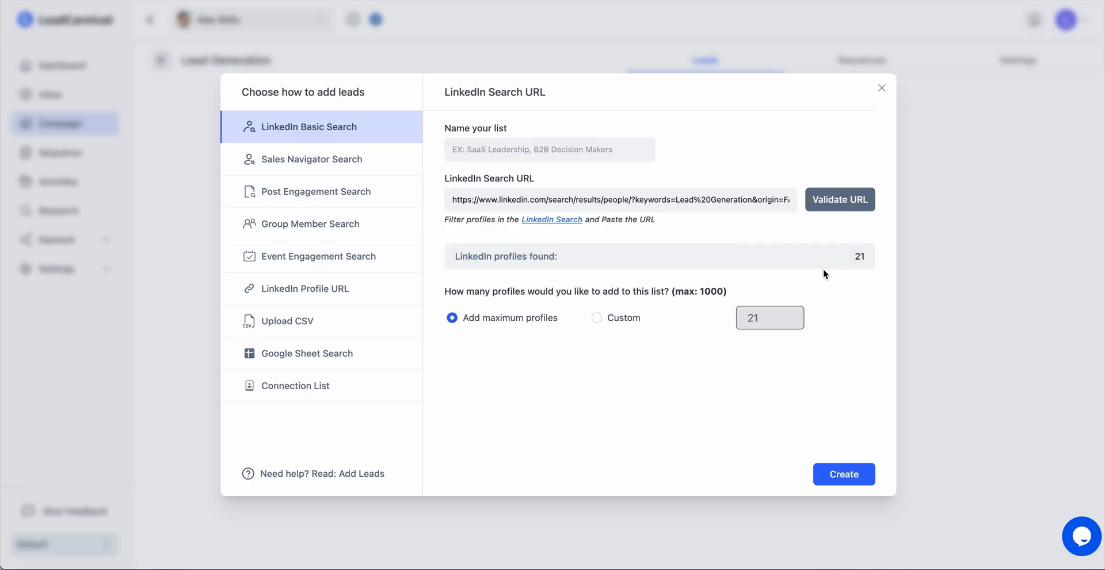
Name the lead list "Lead Gen 1" and create it with the maximum number of profiles.
left_click(555, 149)
type("Lead Gen 1")
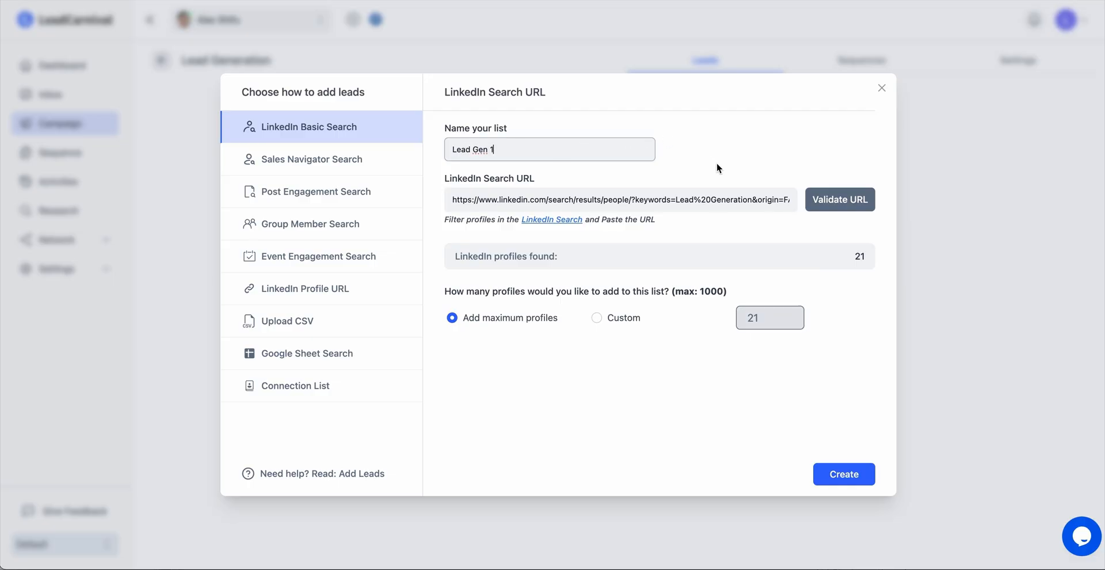
left_click(718, 165)
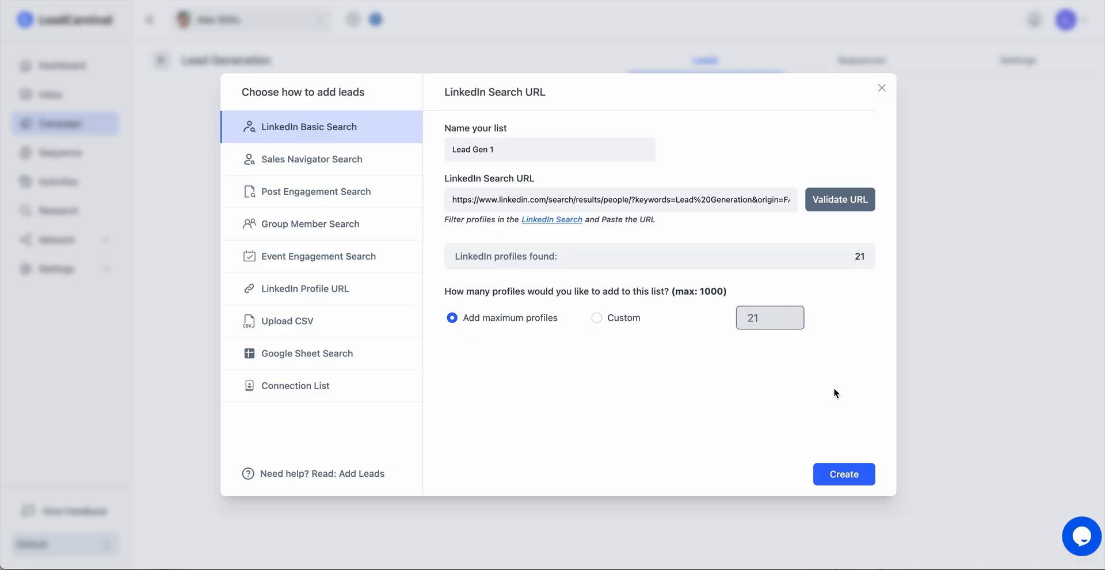
left_click(842, 475)
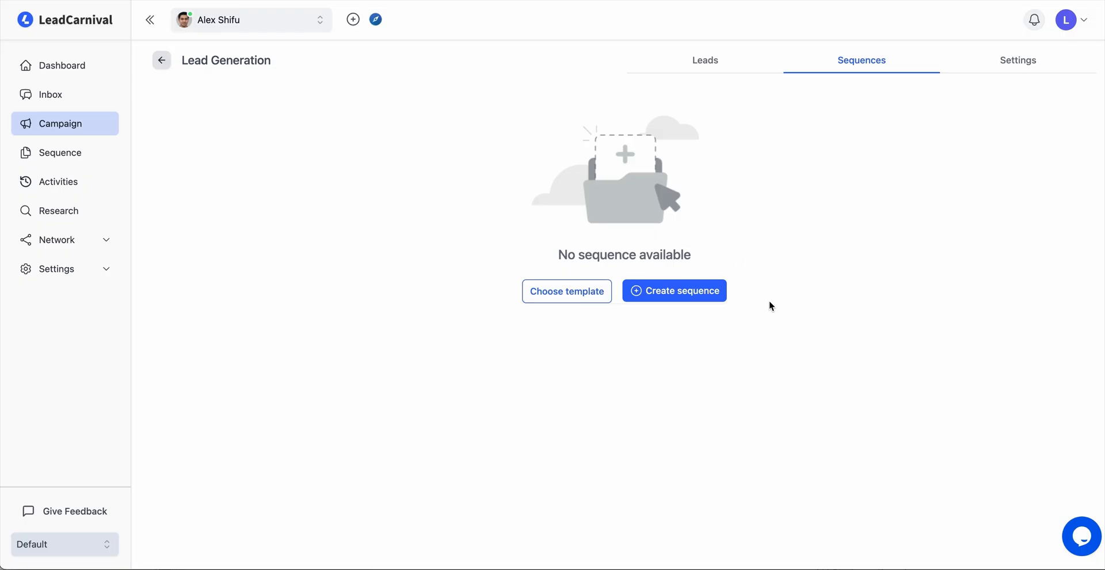
Create a campaign sequence with the Smart Builder and add Send an invite as its first action.
left_click(707, 292)
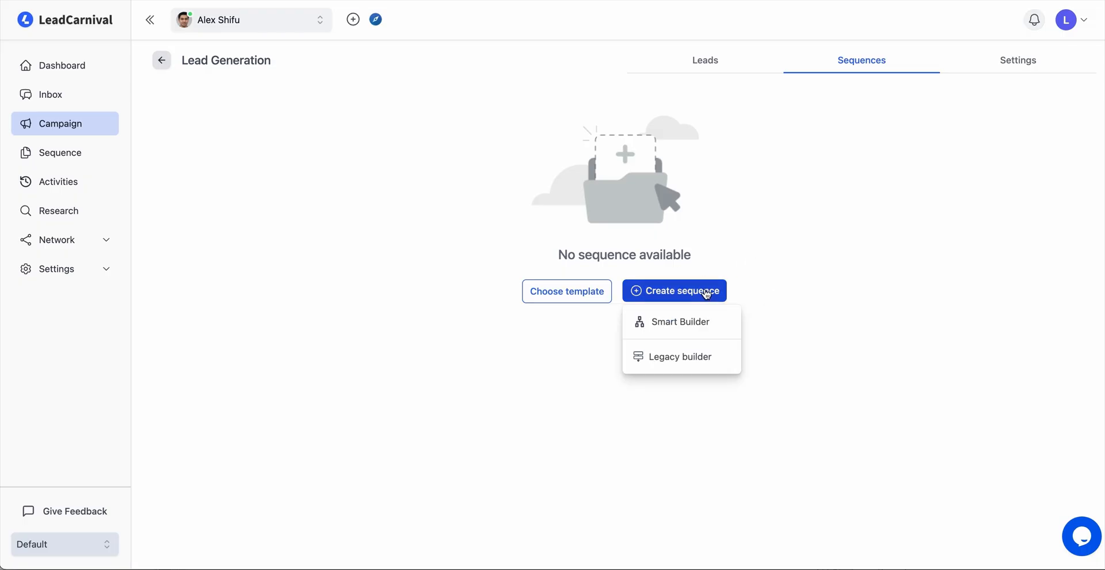
left_click(722, 327)
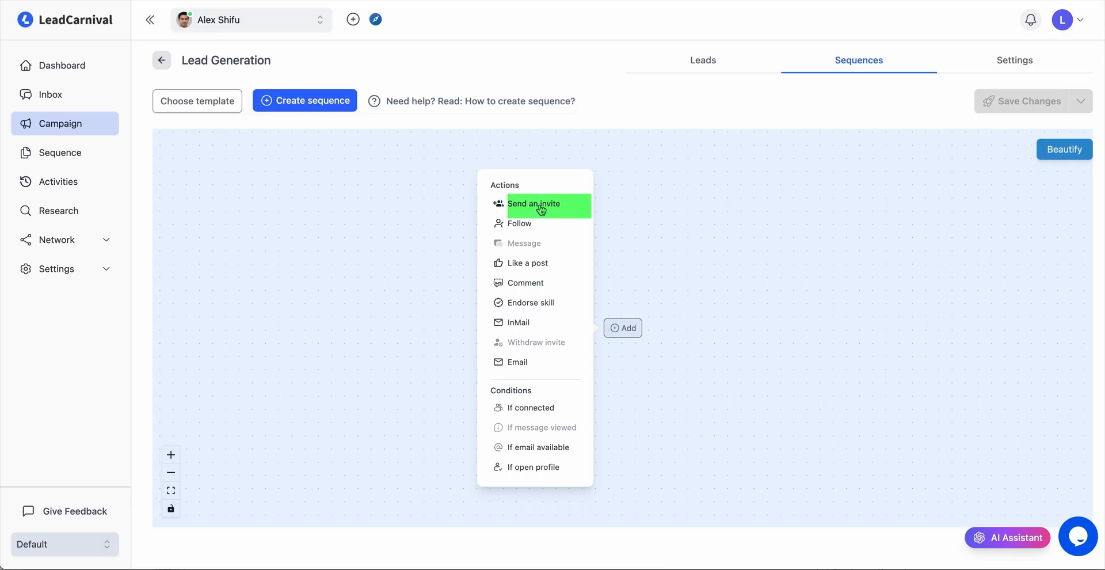
left_click(559, 204)
left_click_drag(695, 246, 612, 175)
Paste a primary invite note about lead generation strategies, with first-name and company variables, into the Send an invite action.
left_click(570, 259)
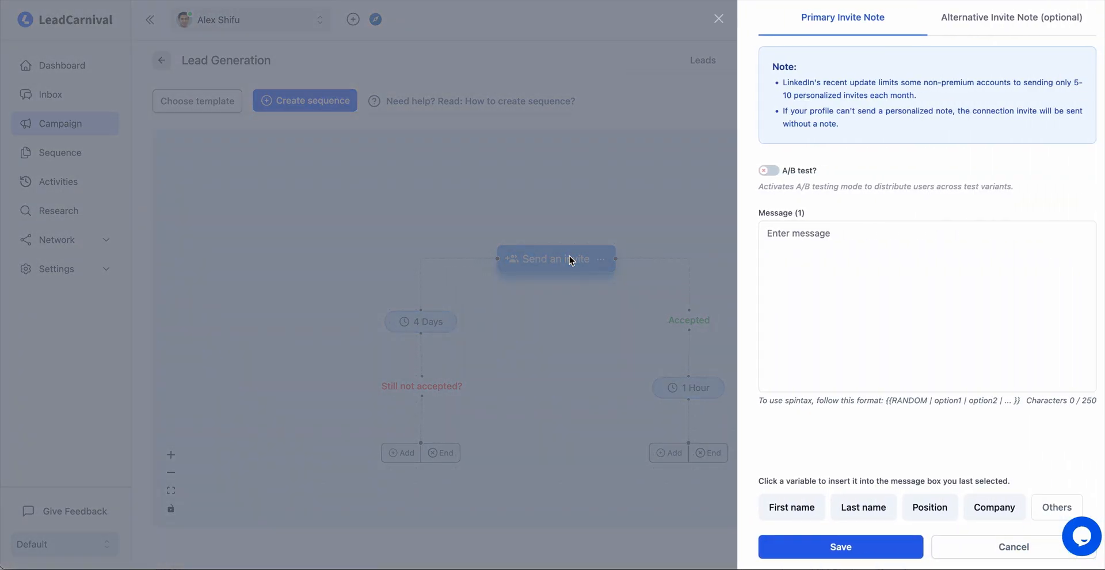
left_click(818, 251)
type("Hi {{first_name}} – I’m exploring different lead generation strategies and came across {{company}}. I'd appreciate the chance to connect and hear how you're approaching it.")
View the additional personalization variables and the Alternative Invite Note settings of the invite action.
left_click(1057, 507)
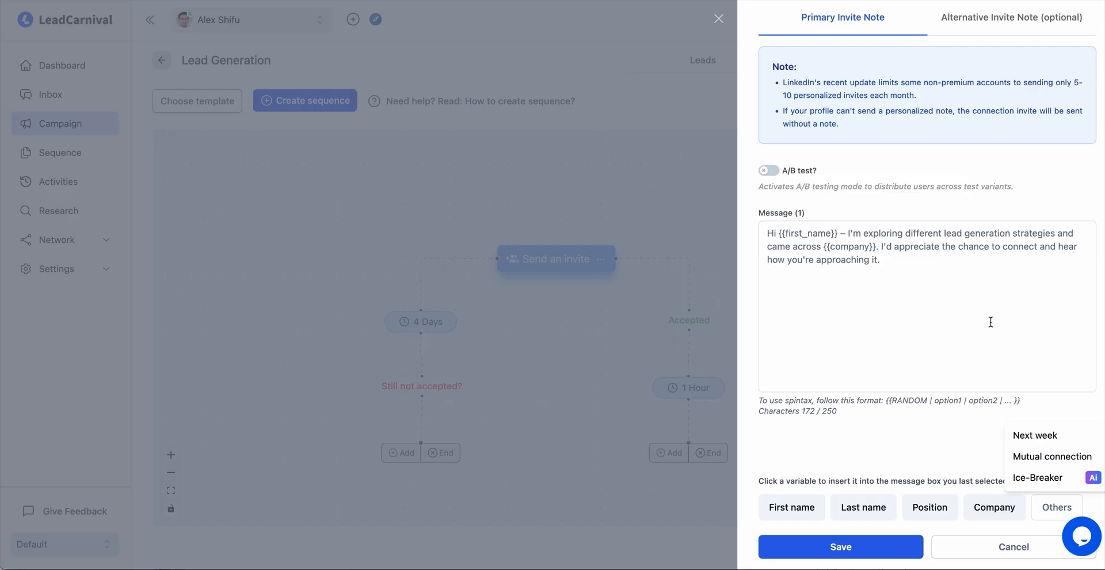
left_click(958, 291)
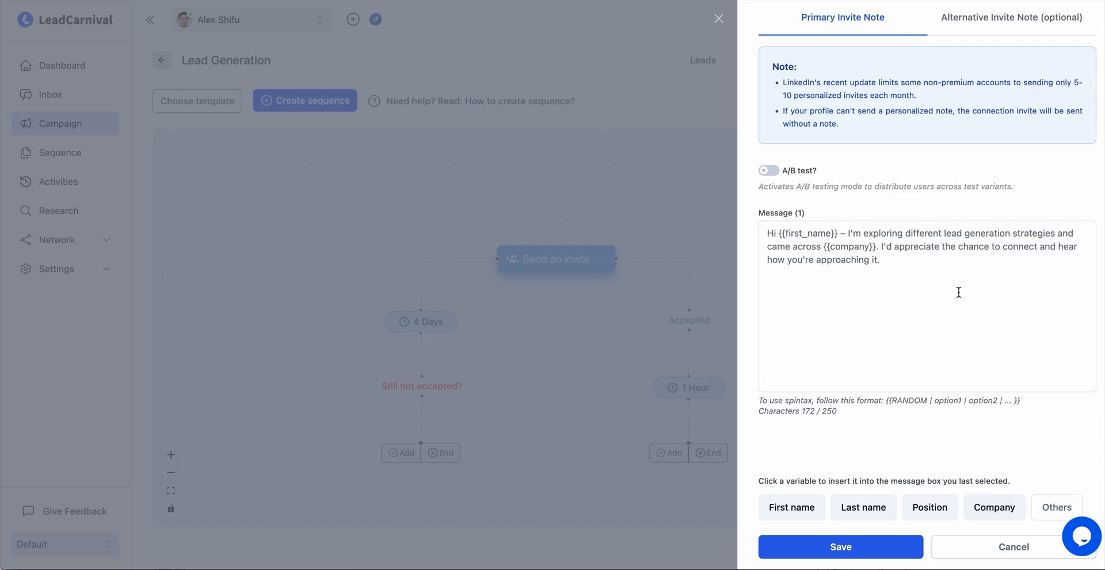
left_click(988, 19)
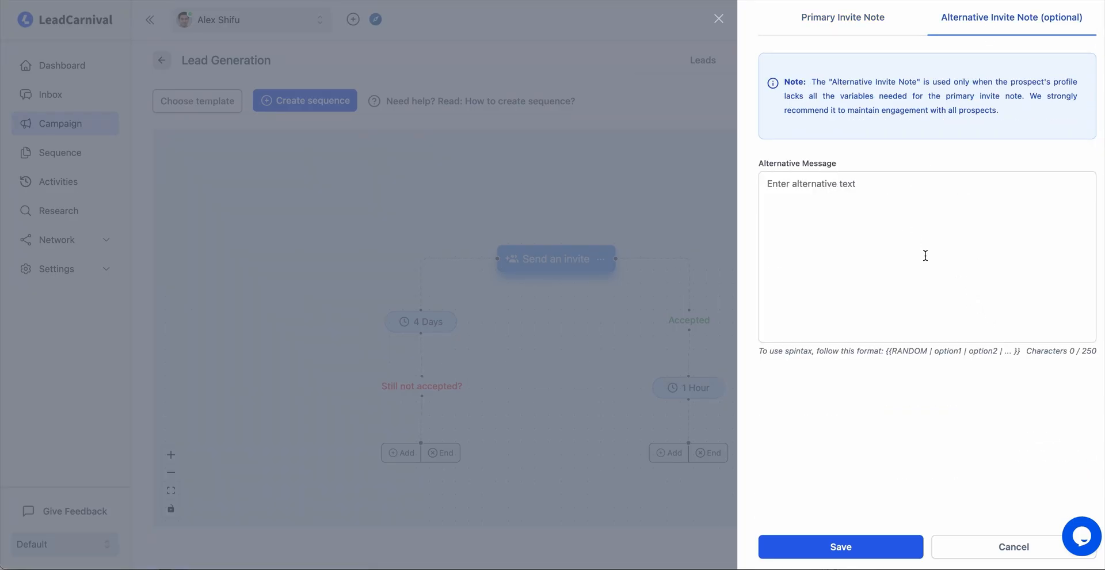
left_click(837, 20)
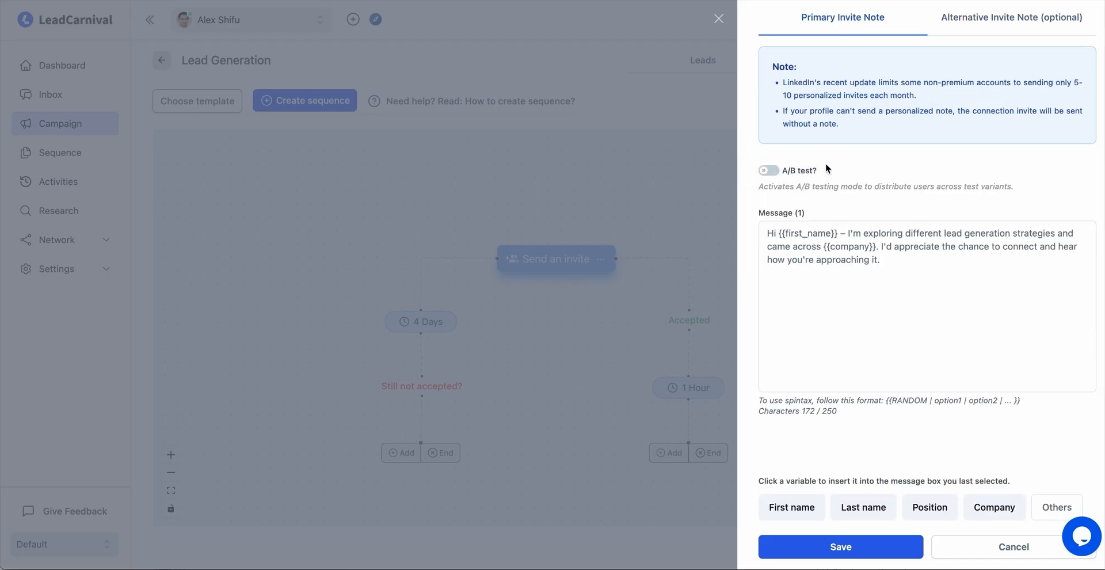
Try A/B testing for the primary invite note with extra message variants, and switch the A/B test back off.
left_click(769, 171)
scroll(862, 333, "down", 4)
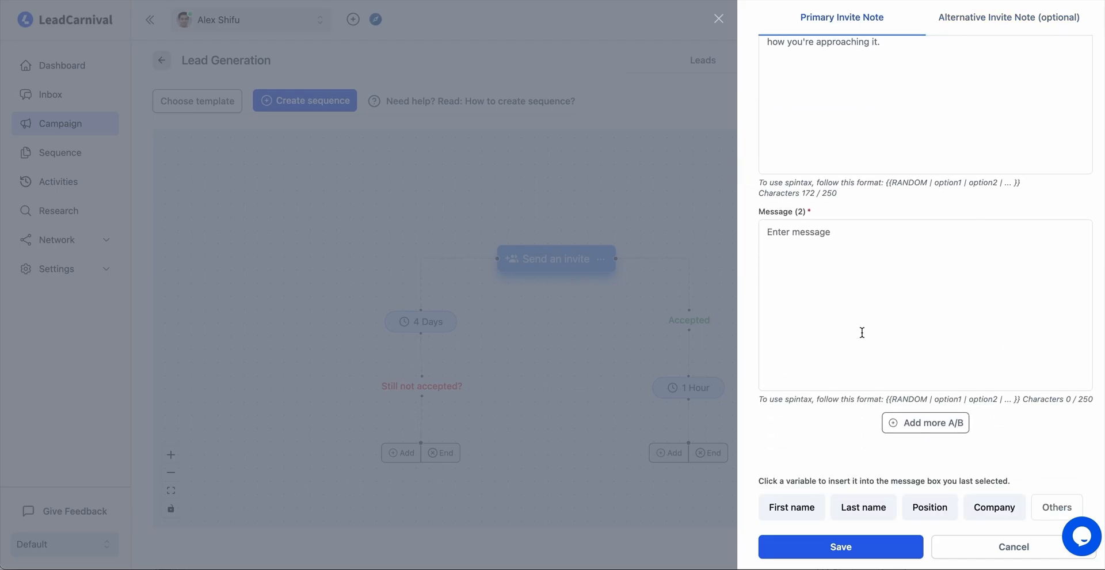
left_click(858, 282)
left_click(934, 424)
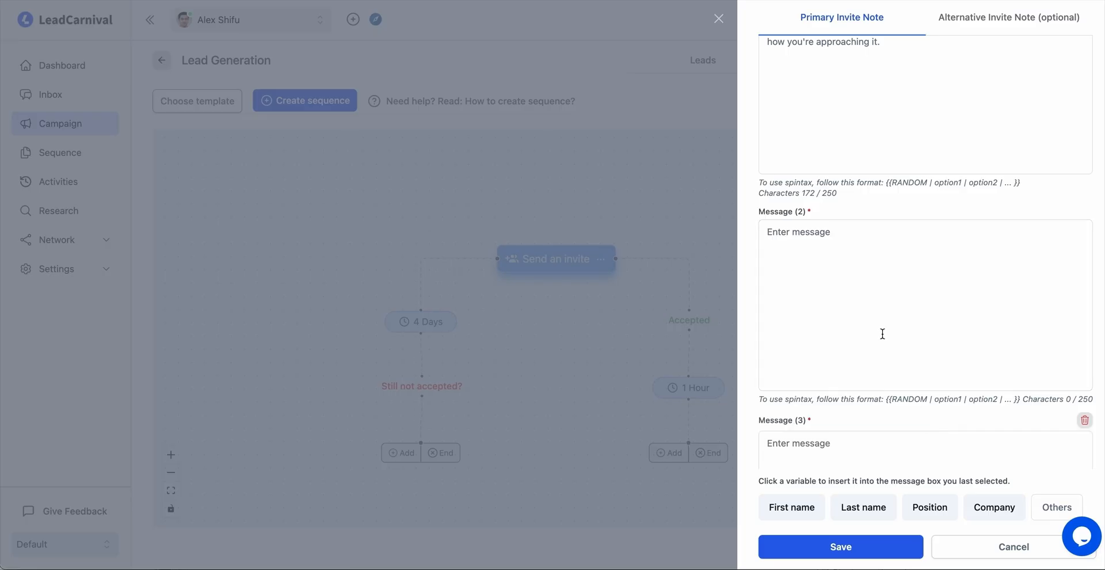
scroll(796, 303, "down", 3)
scroll(886, 426, "down", 1)
left_click(889, 424)
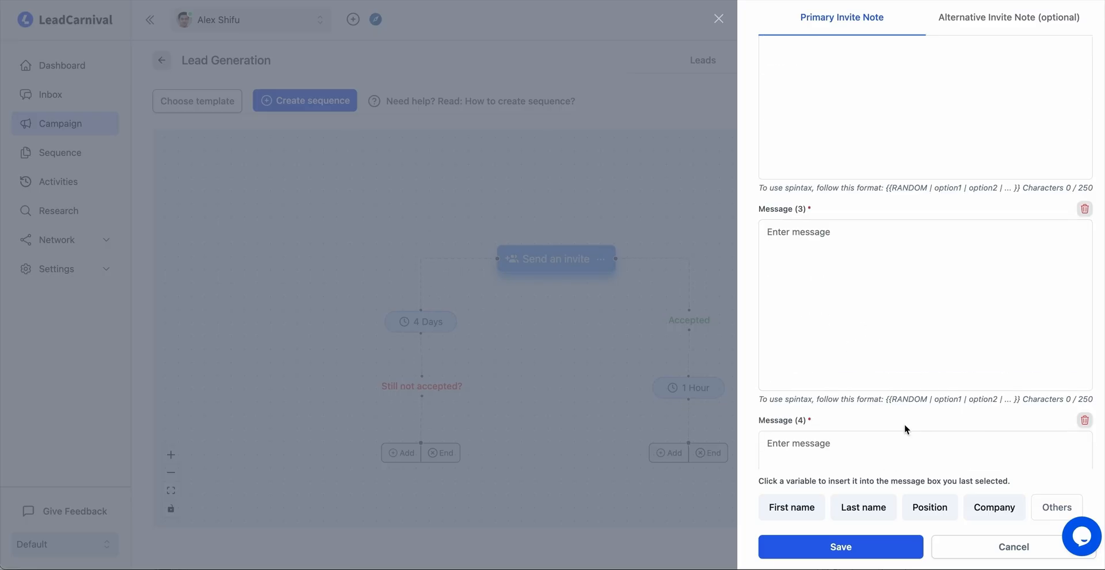
scroll(903, 424, "down", 3)
left_click(841, 279)
scroll(897, 288, "up", 10)
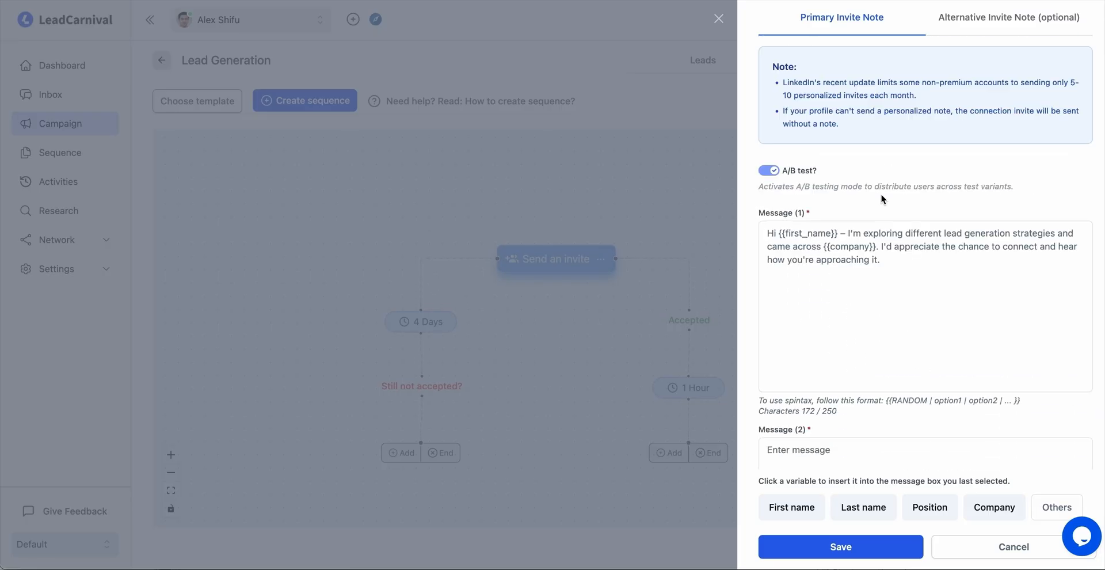
left_click(768, 170)
Save the invite note and add a Message action after a 1-day delay on the Accepted branch.
left_click(846, 545)
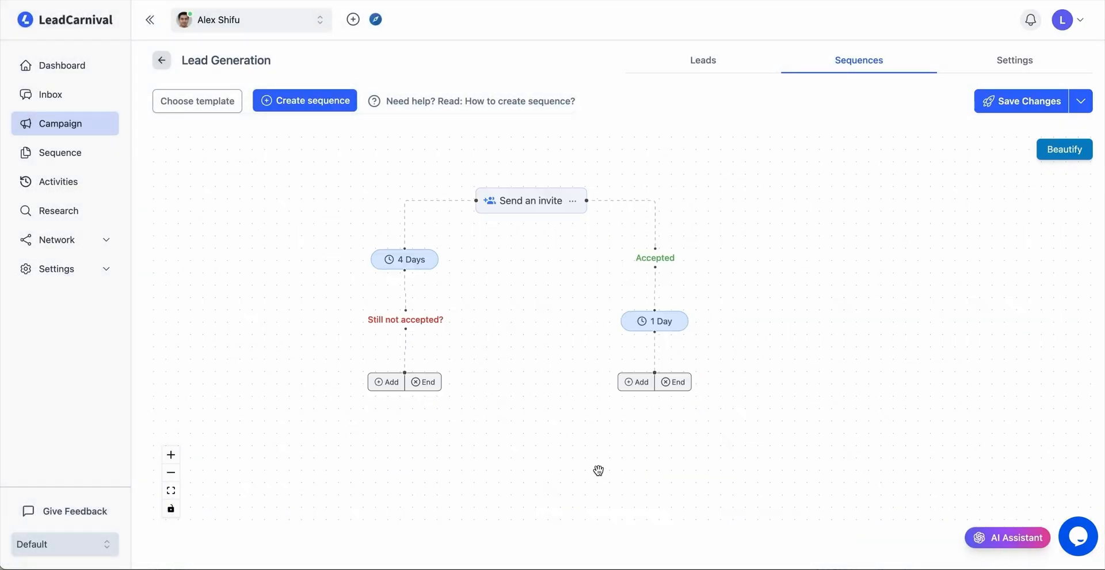
left_click(641, 382)
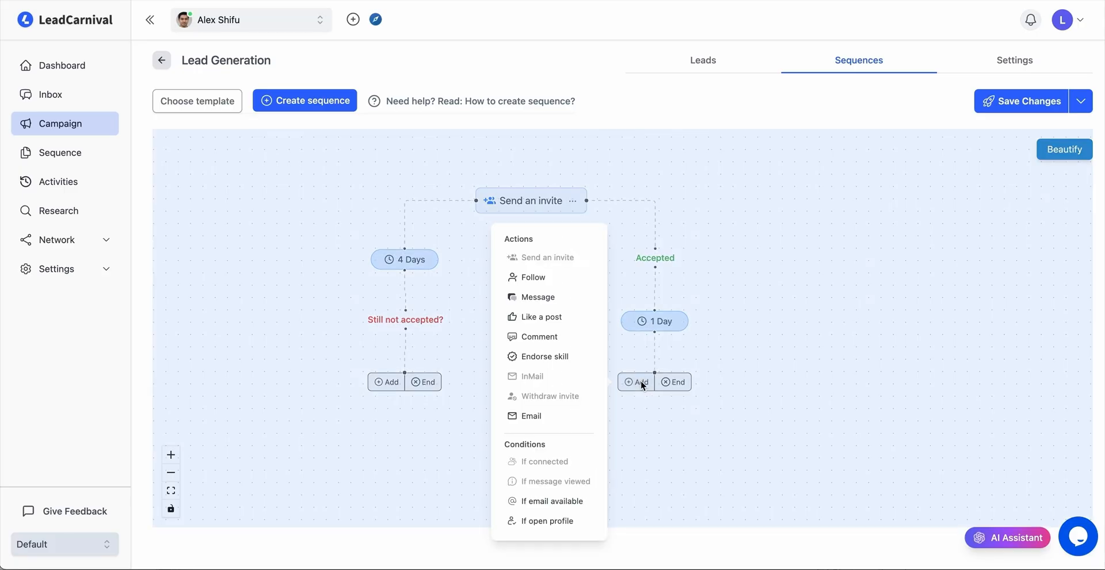
left_click(562, 299)
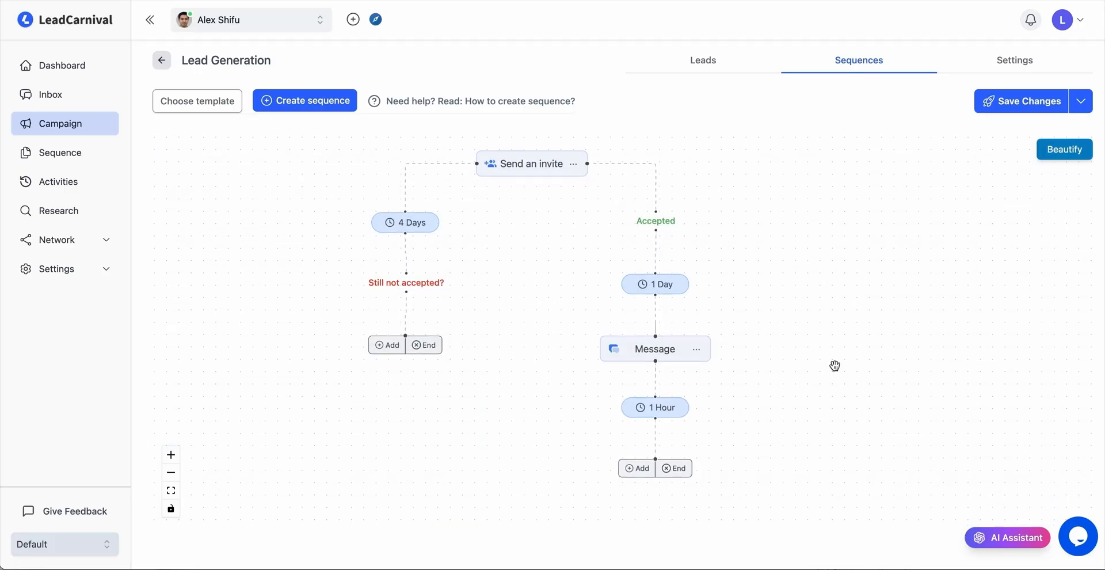
Paste a primary message asking about LinkedIn outreach tools, with first-name and company variables, into the Message action and save it.
left_click(670, 351)
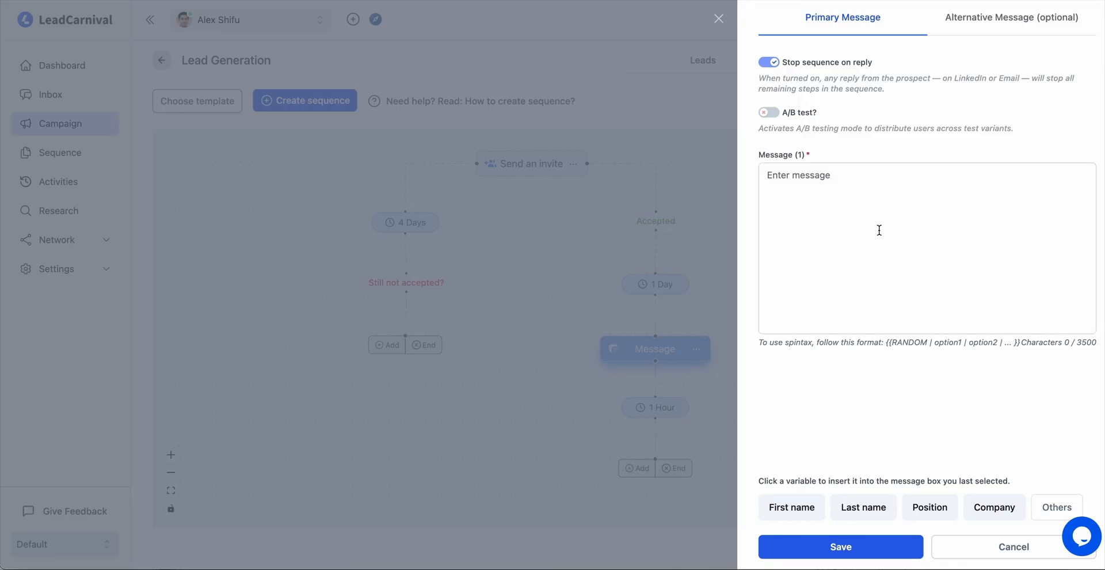
type("Hey {{first_name}}, great to connect!  Curious — are you using any tools for LinkedIn outreach at {{company}}?  A lot of teams I’ve spoken with in similar roles have seen solid results using automation to scale their efforts.  Open to sharing some ideas if that’s something you’re exploring.")
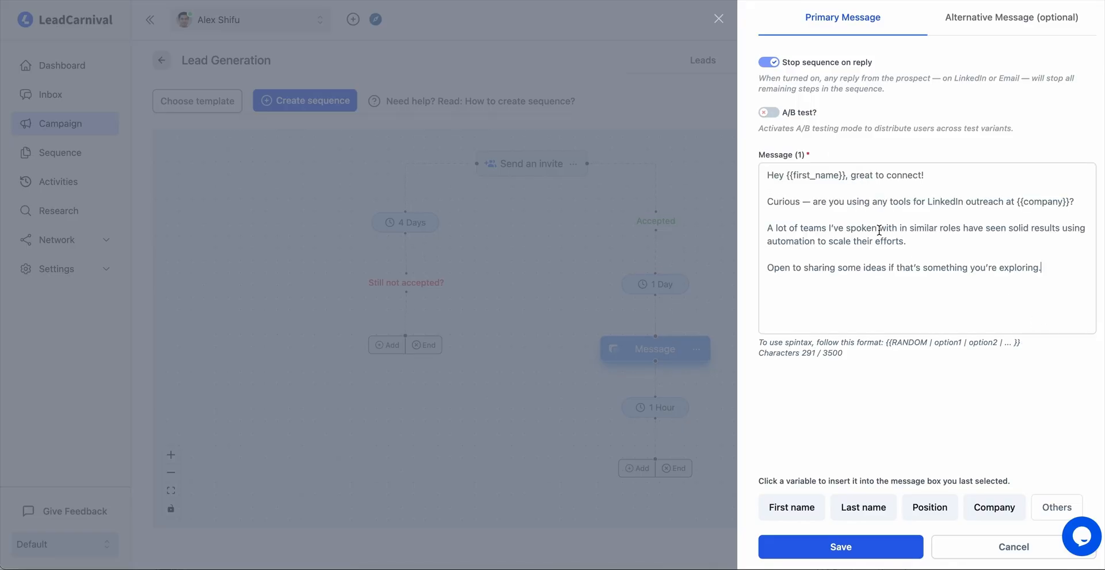
left_click(769, 112)
left_click(846, 550)
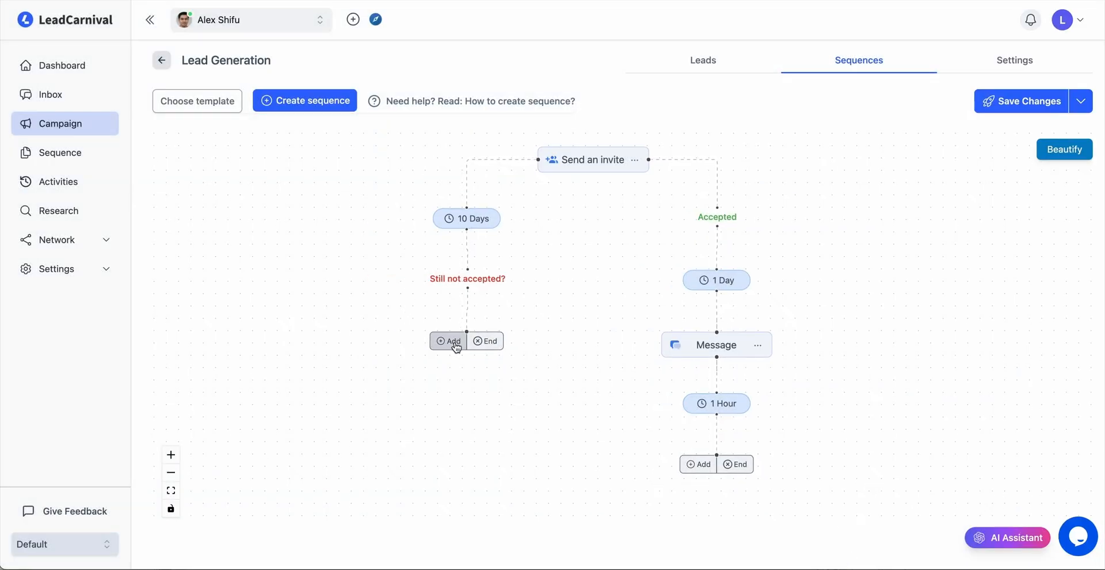
Add a Like a post action after a 10-day delay on the invite's Still not accepted branch.
left_click(450, 340)
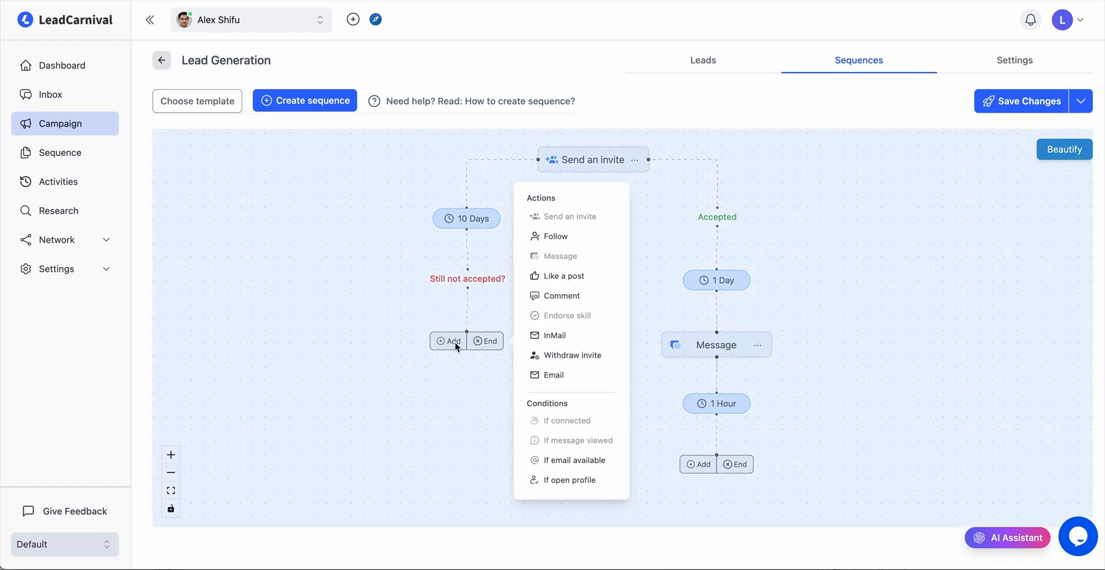
left_click(593, 276)
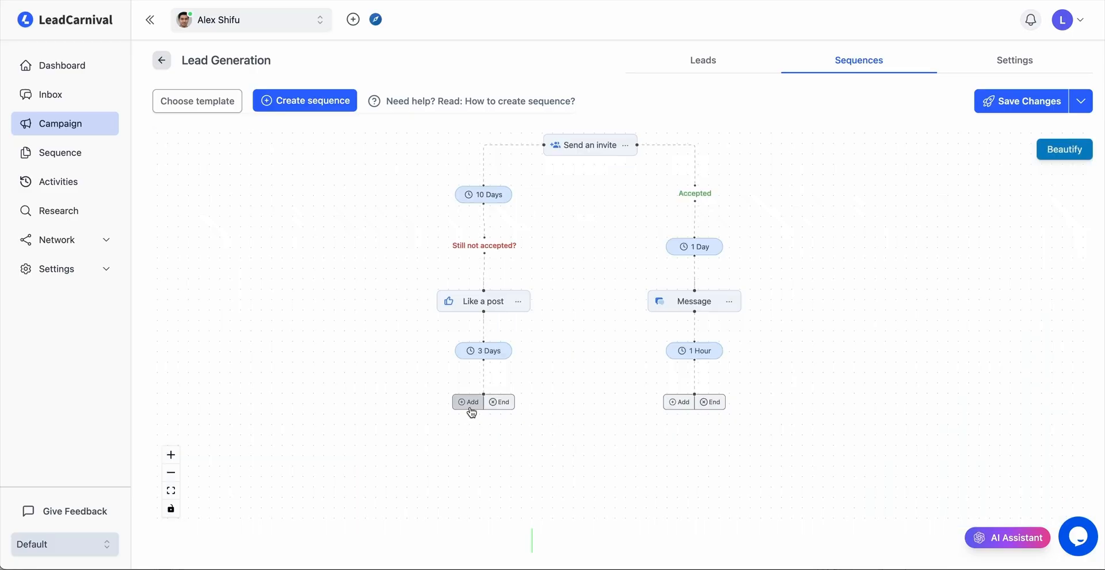
Add an If open profile condition after the Like a post action, with an InMail action on its Yes branch.
left_click(469, 403)
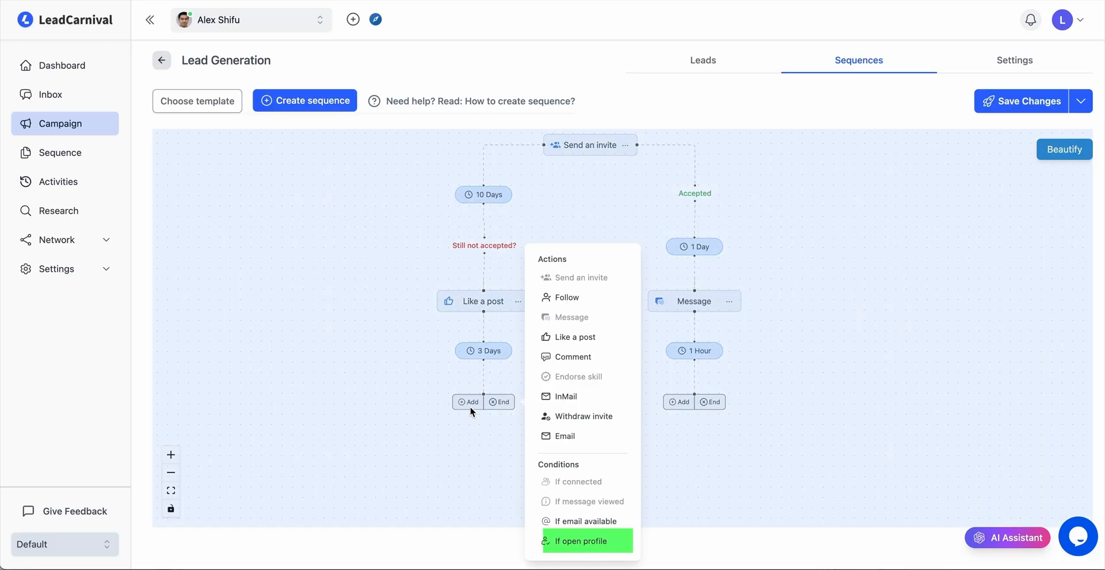
left_click(614, 543)
left_click(613, 483)
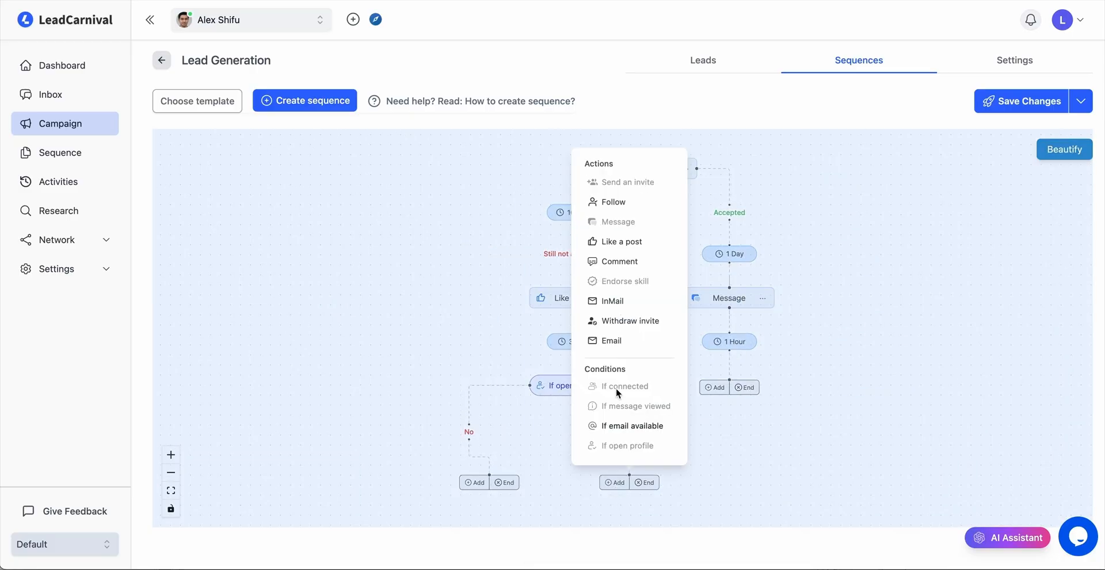
left_click(633, 304)
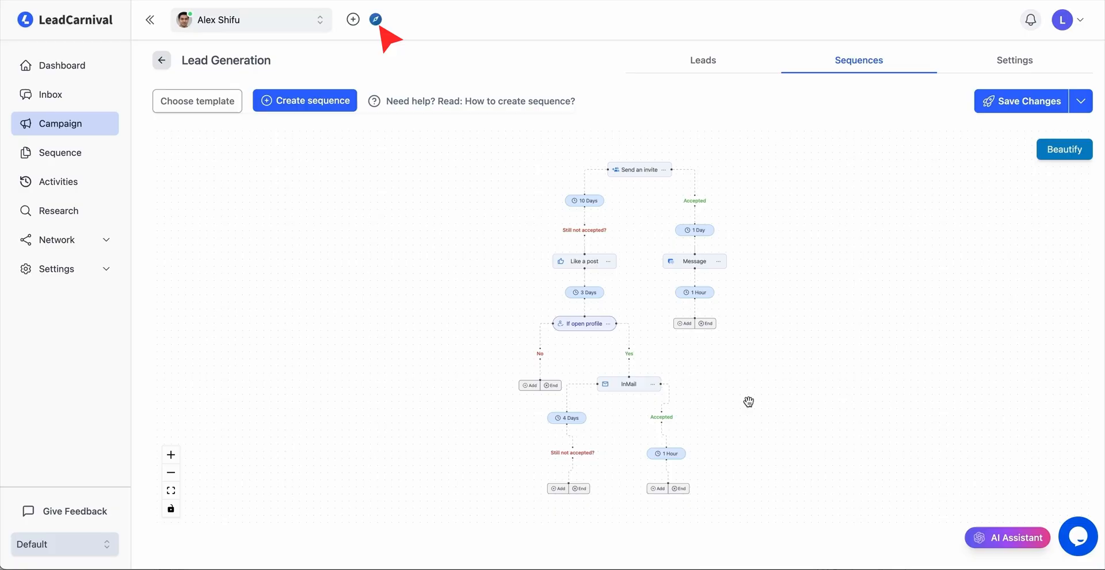
Paste the LinkedIn outreach tools message into the InMail action's primary message and place the first-name greeting on its own line.
left_click(630, 385)
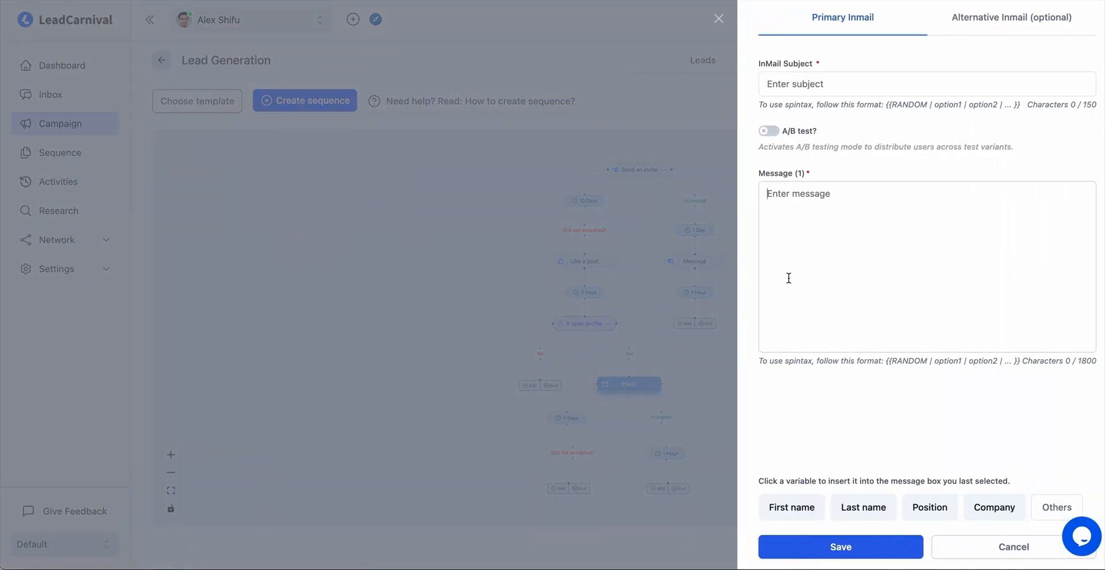
left_click(841, 252)
type("Hey {{first_name}}, great to connect!  Curious — are you using any tools for LinkedIn outreach at {{company}}?  A lot of teams I've spoken with in similar roles have seen solid results using automation to scale their efforts.  Open to sharing some ideas if that's something you're exploring.")
left_click_drag(850, 195, 942, 205)
key("BackSpace")
key("Return")
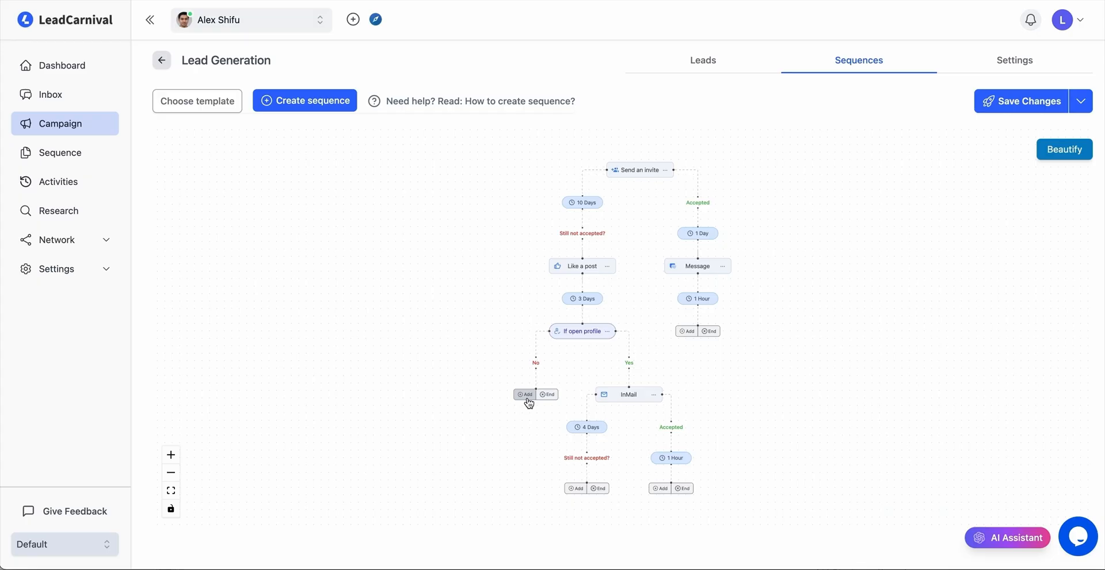
Add a Withdraw invite action on the If open profile condition's No branch and end the sequence after it.
left_click(526, 396)
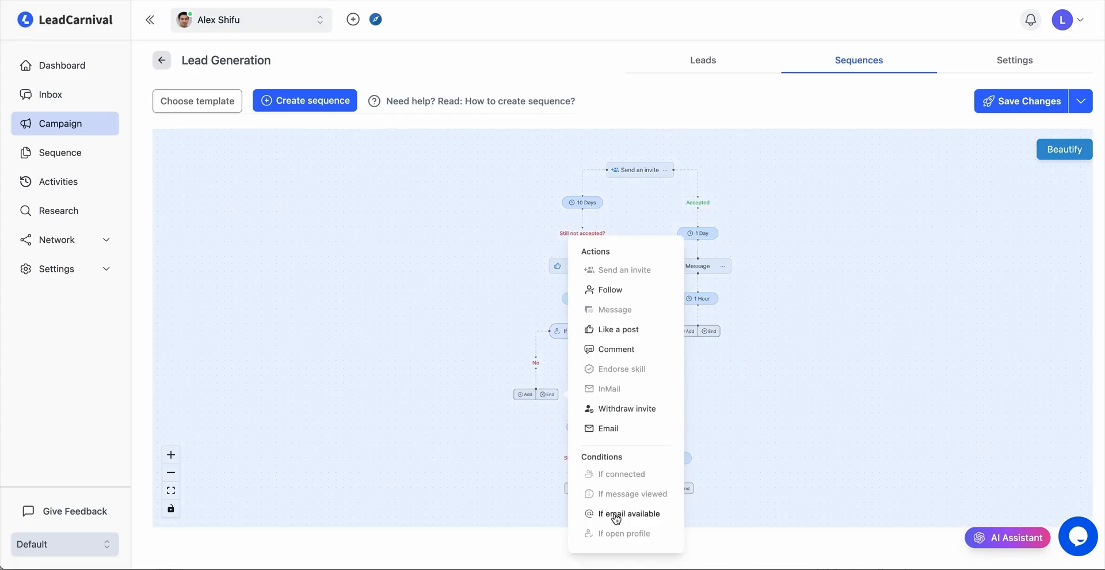
left_click(620, 430)
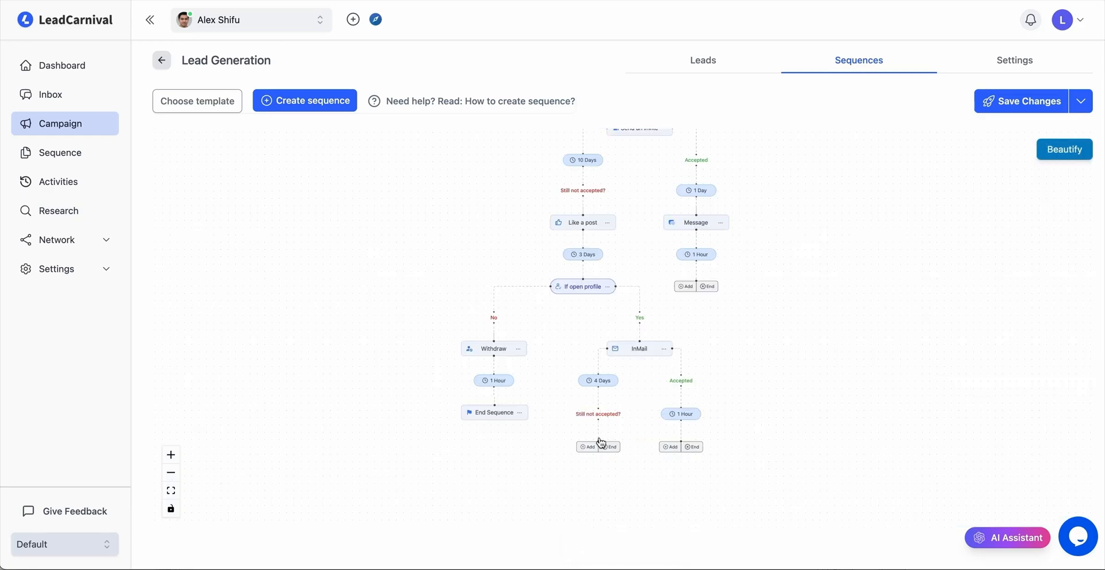
left_click(592, 447)
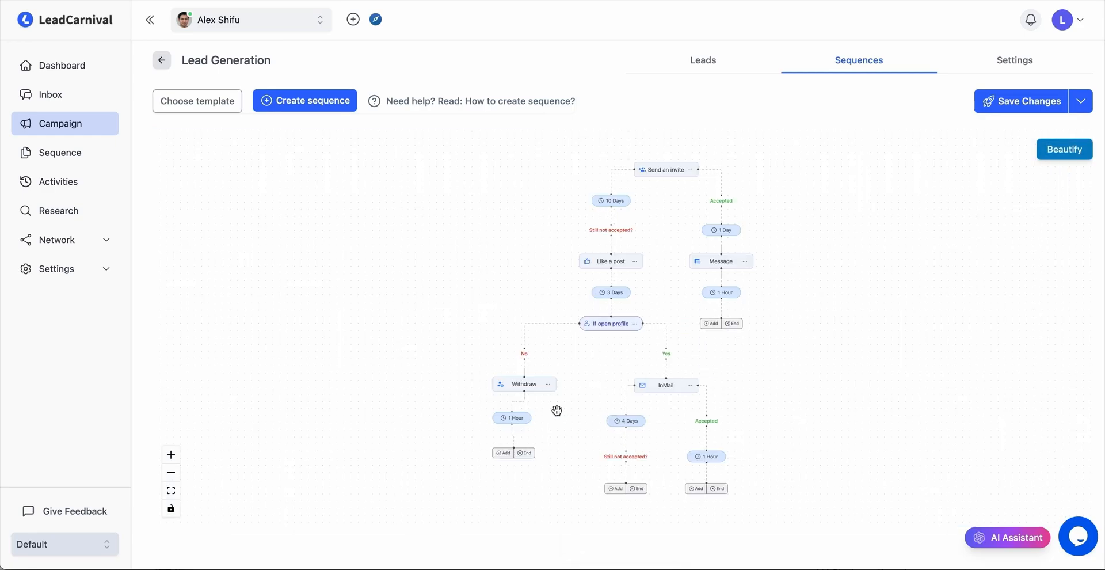
left_click(530, 459)
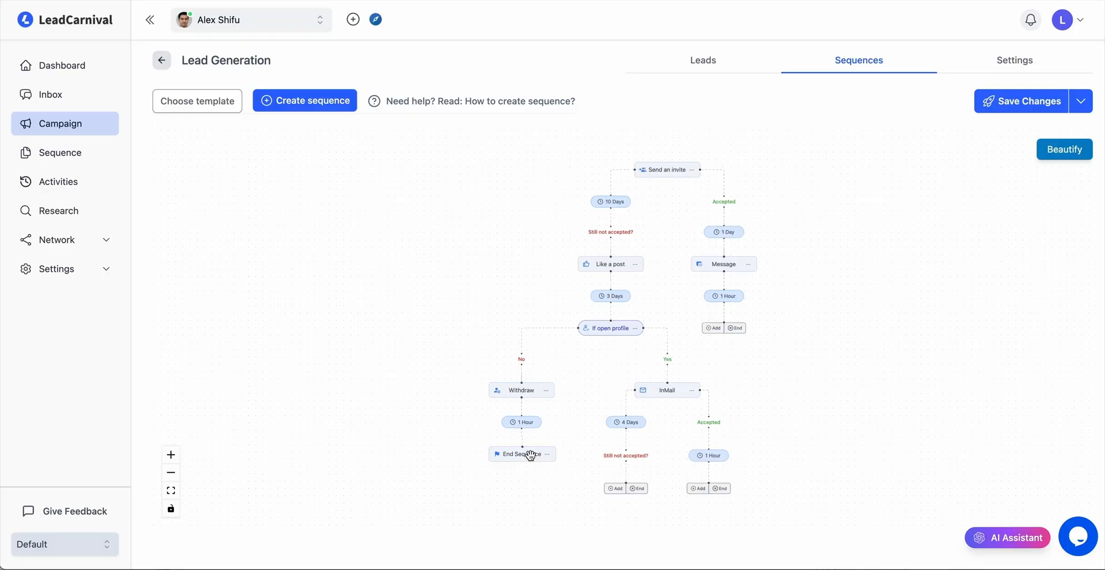
Add a Withdraw invite action on the InMail's Still not accepted branch.
left_click_drag(577, 483, 550, 442)
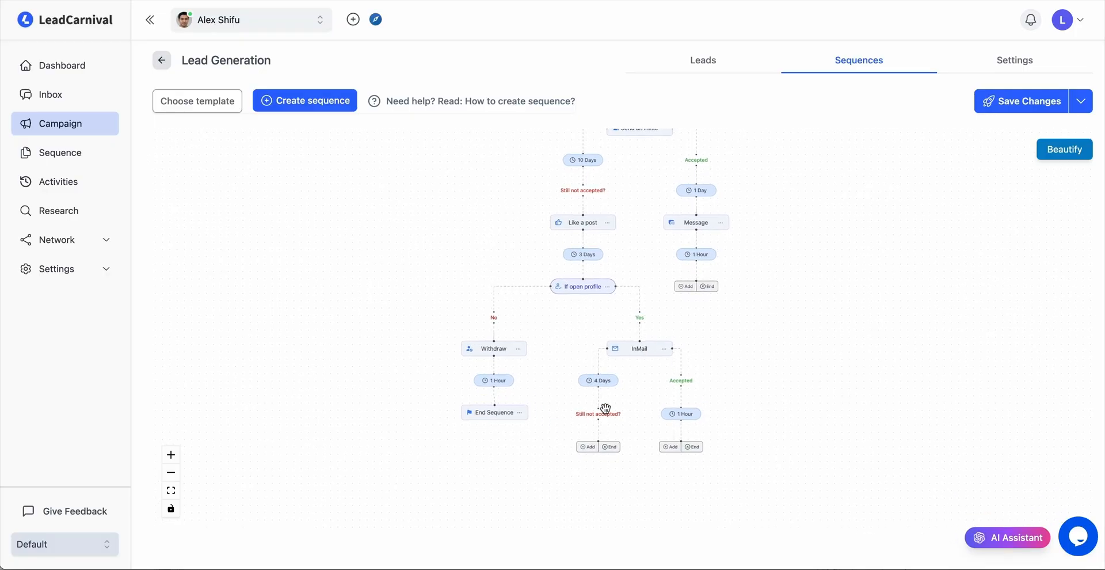
left_click(590, 447)
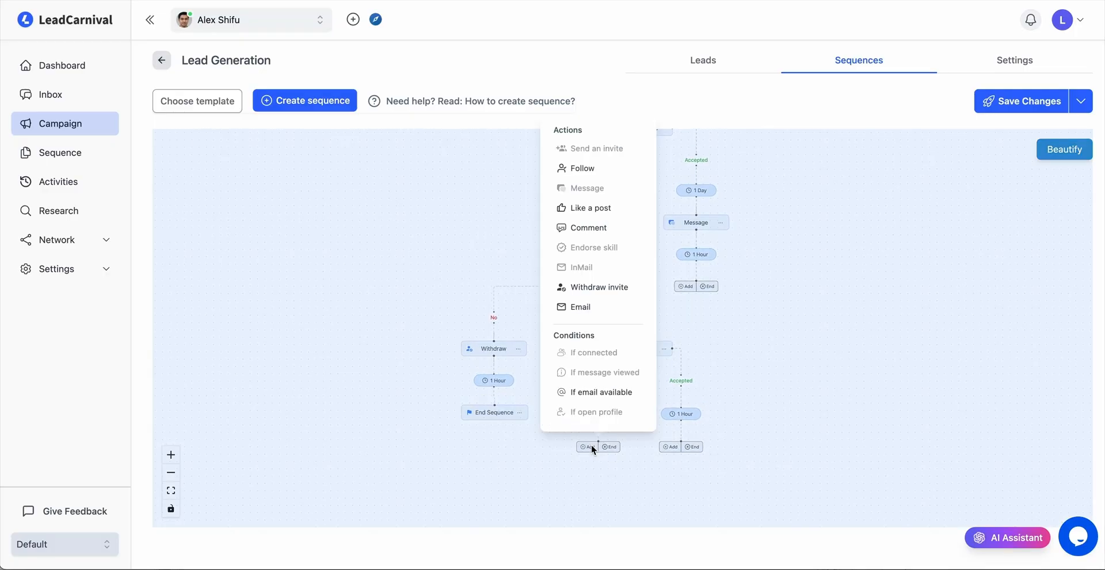
left_click(604, 292)
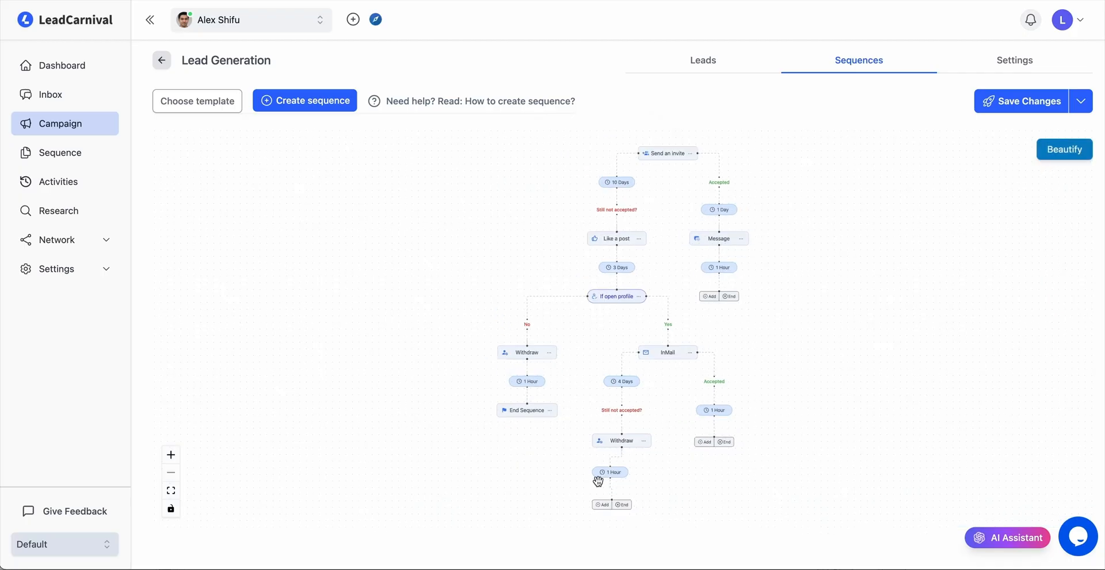
End the sequence after the InMail branch's Withdraw action, on the InMail's Accepted branch and after the Message action.
left_click(626, 504)
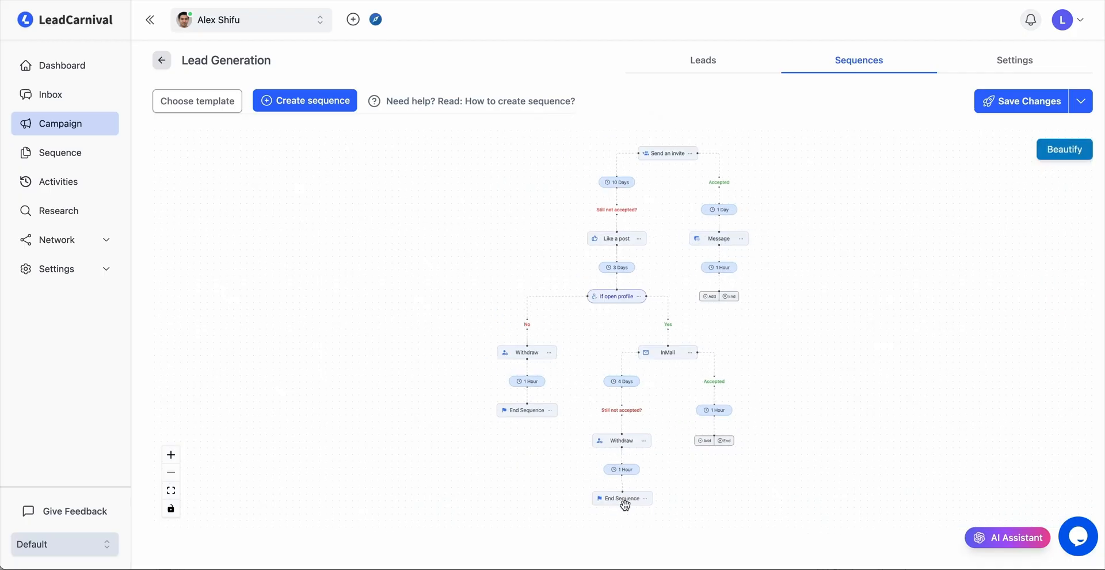
left_click(726, 443)
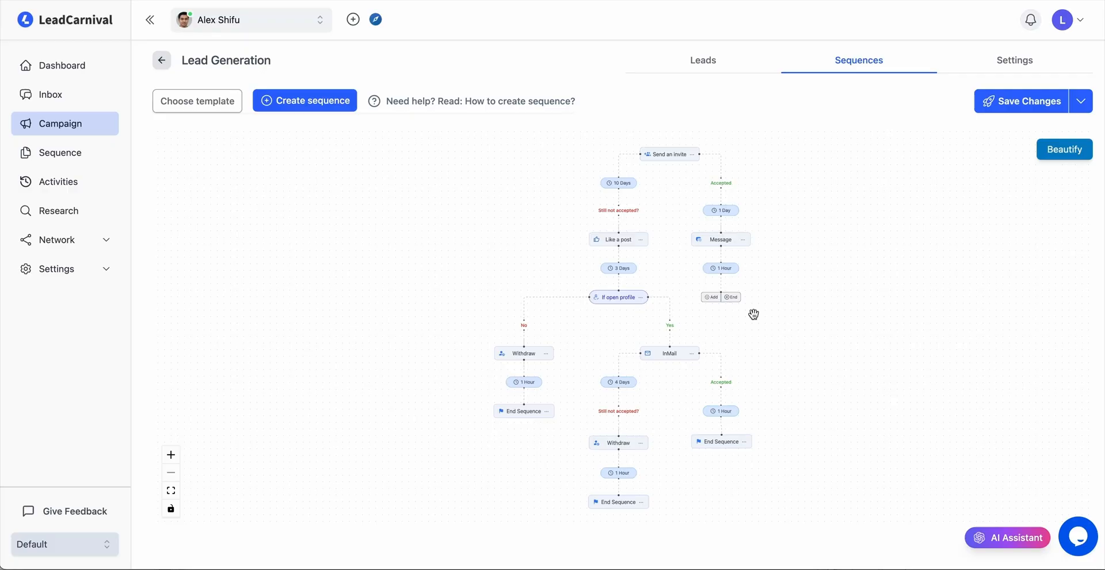
left_click(732, 297)
Save the finished sequence as a template named Lead Generation Sequence.
left_click(1081, 101)
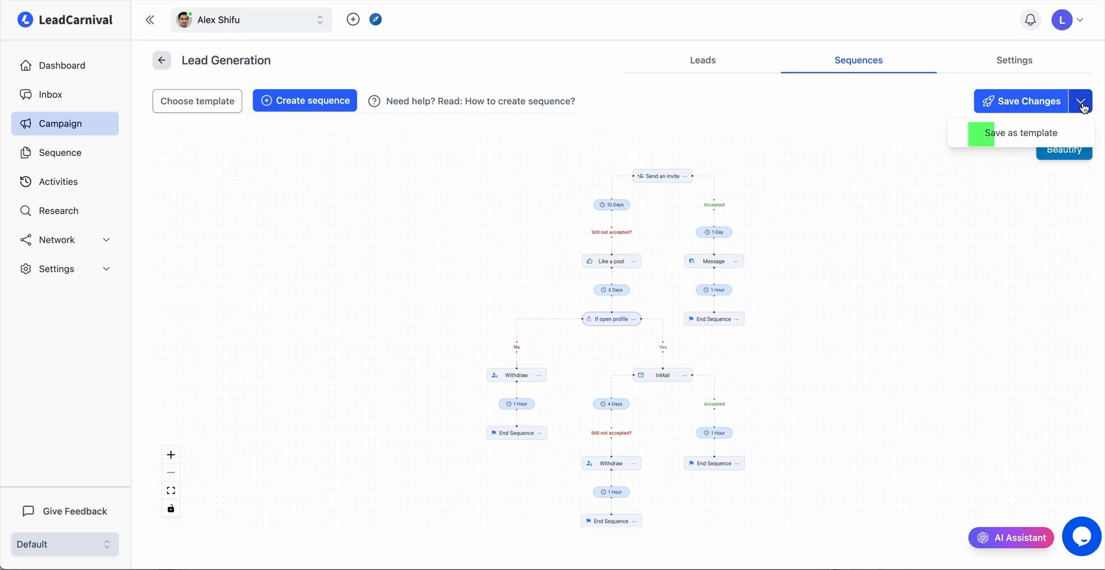
left_click(1022, 134)
type("Lead Generation Sequence")
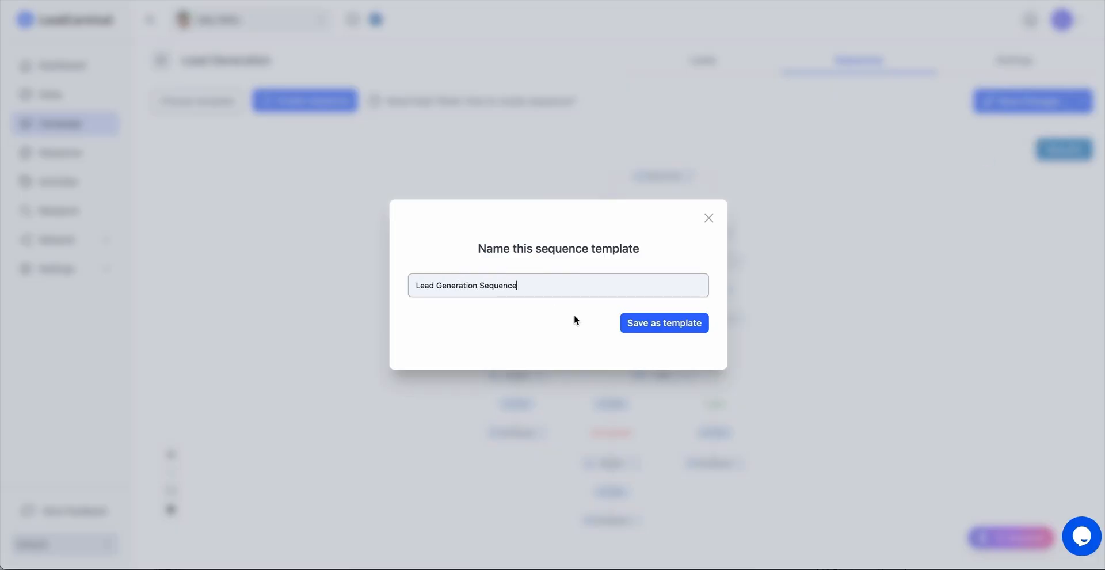
left_click(650, 327)
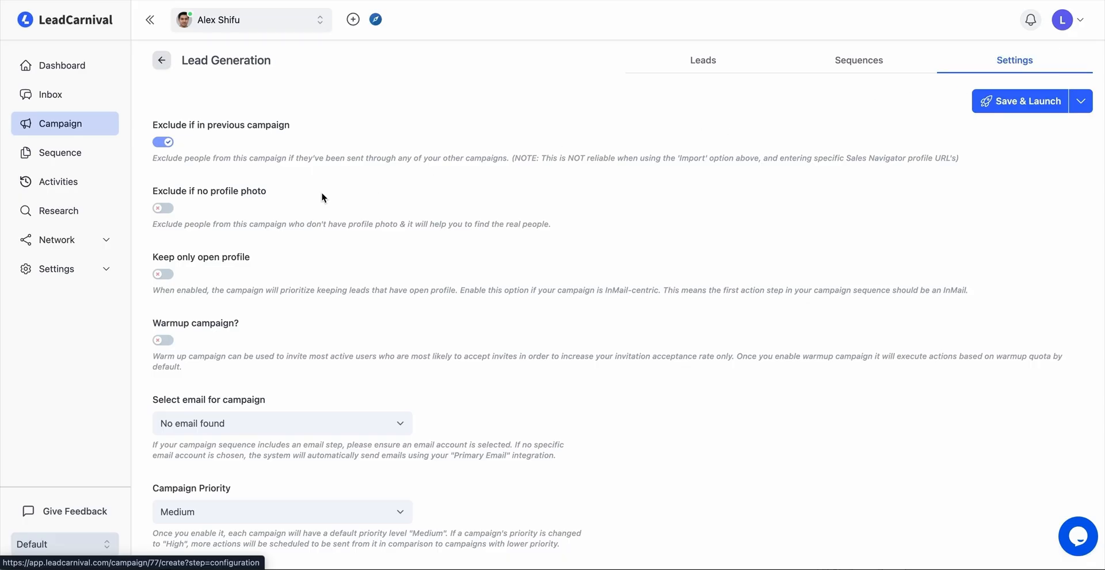
Enable excluding leads without a profile photo and turn on the warmup campaign option in the campaign settings.
left_click(162, 209)
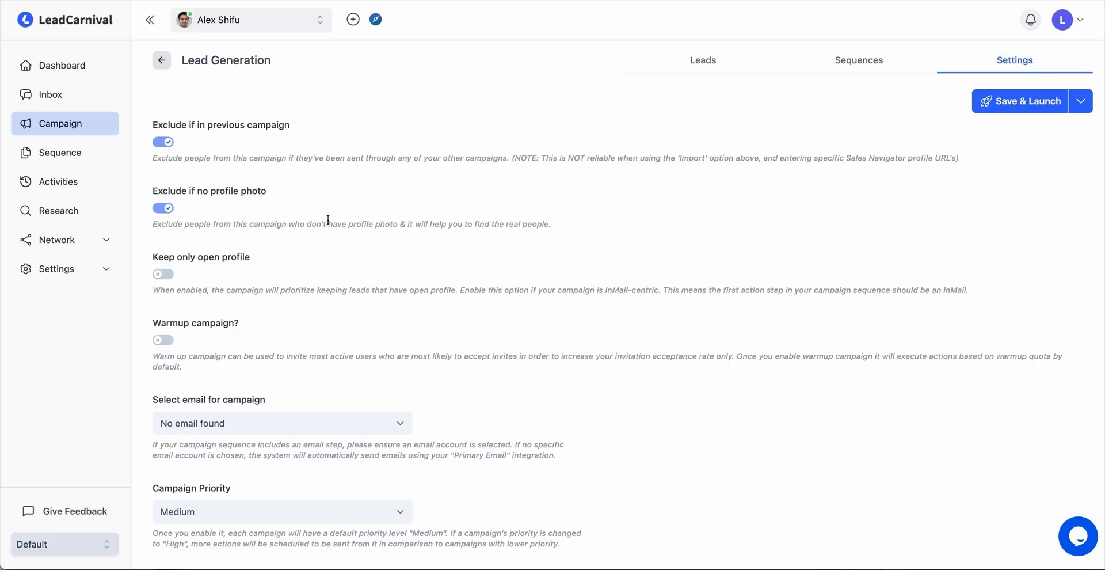
scroll(343, 311, "down", 3)
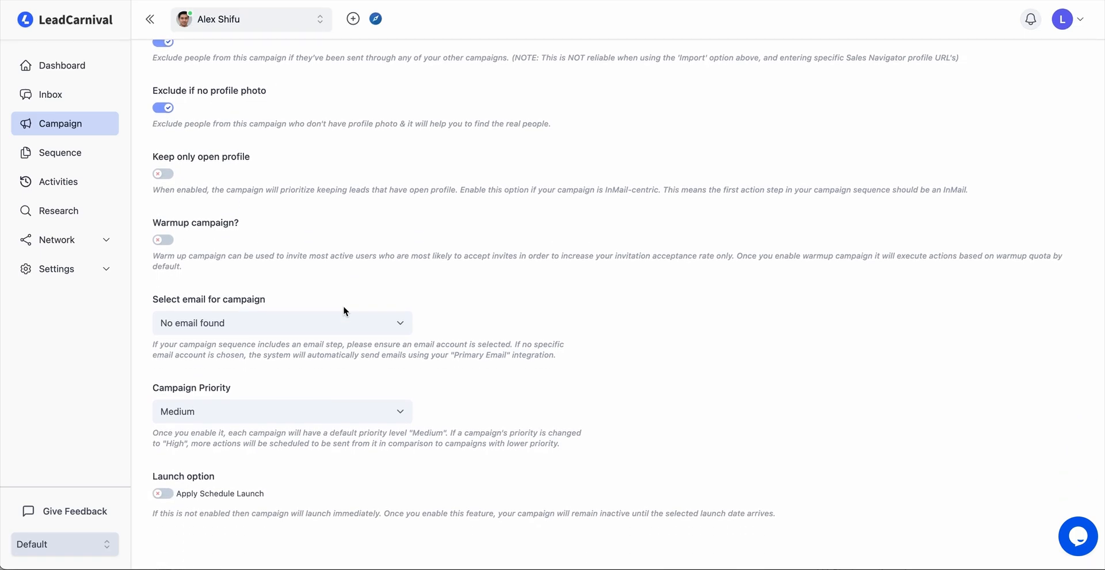
left_click(164, 240)
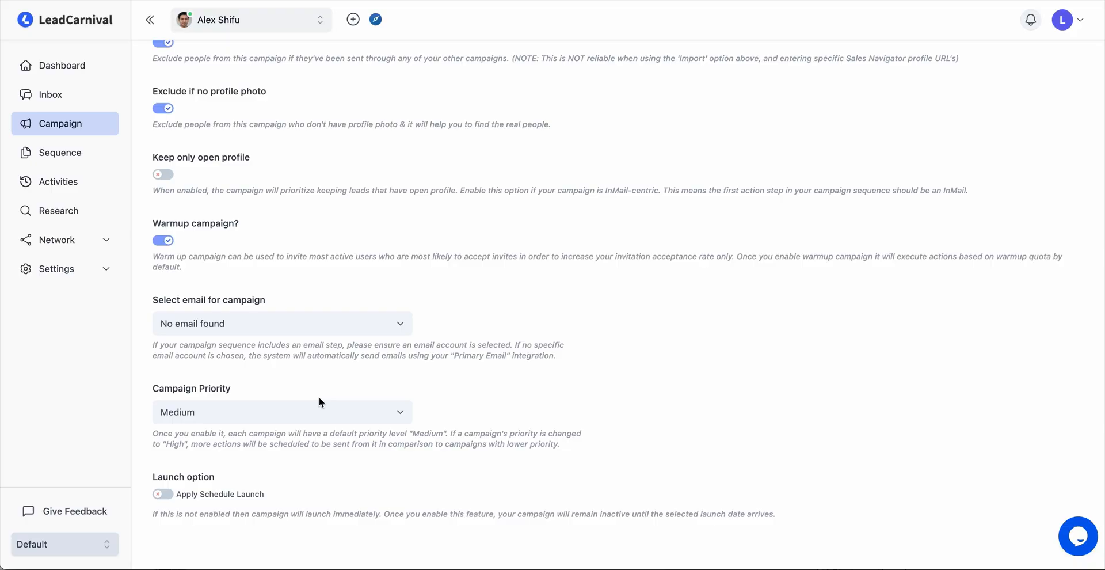
left_click(161, 494)
scroll(325, 468, "down", 1)
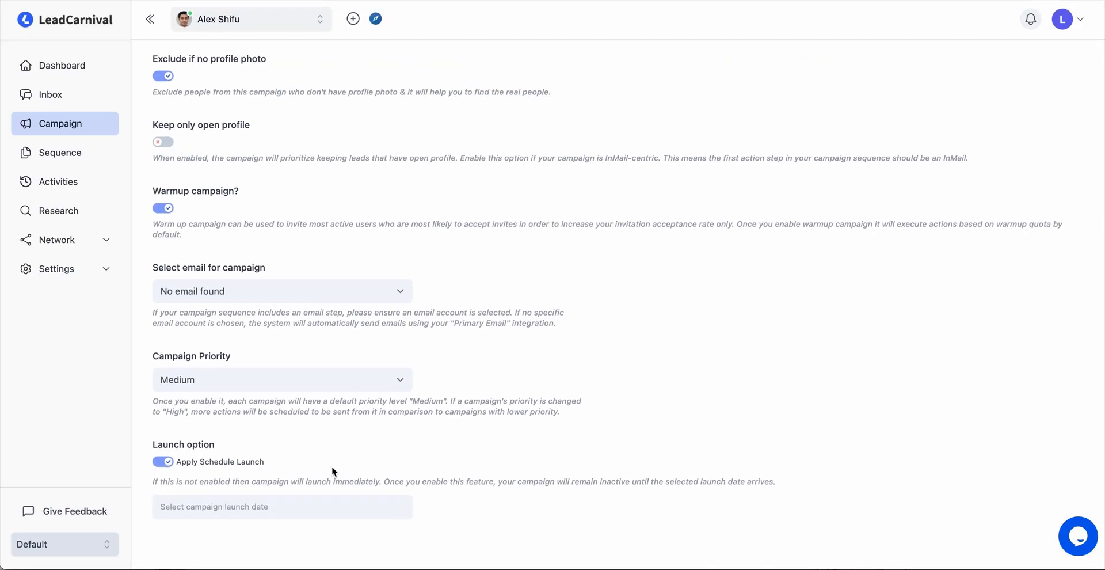
left_click(277, 507)
left_click(440, 355)
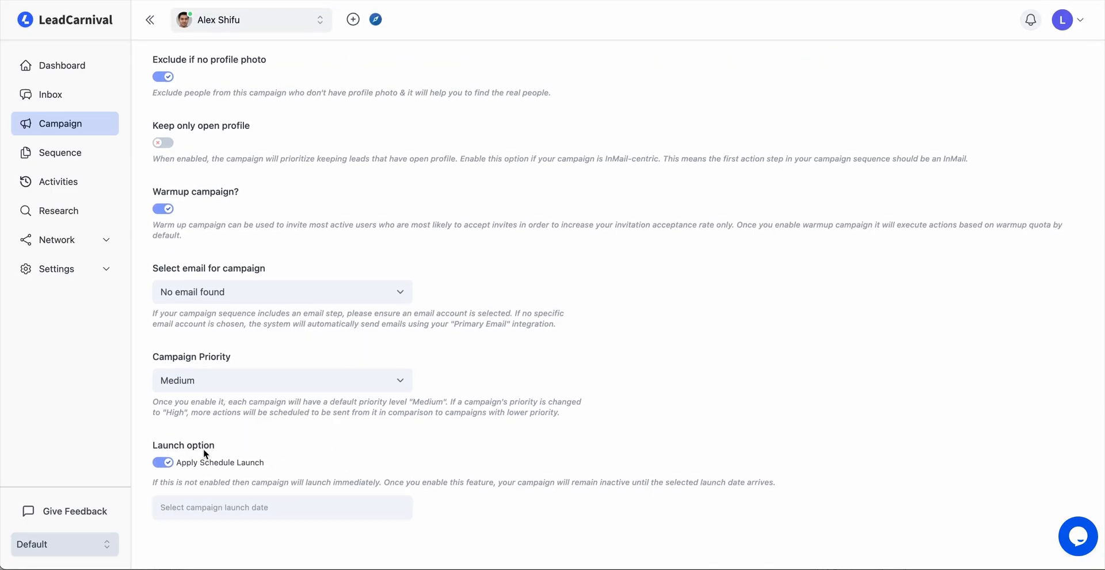
left_click(162, 462)
Save and launch the Lead Generation campaign.
scroll(716, 281, "up", 4)
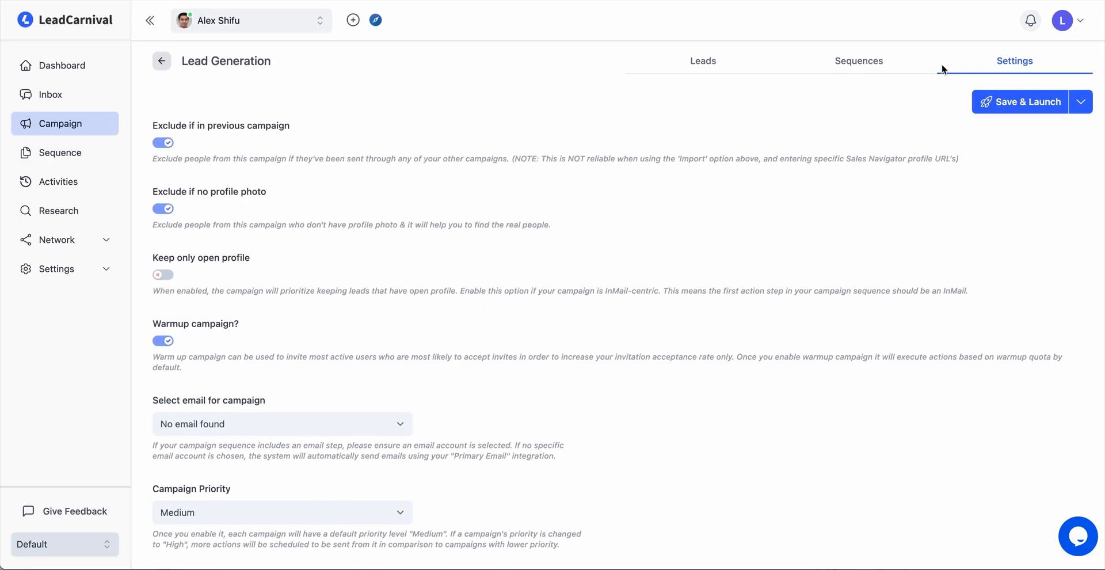
left_click(1031, 108)
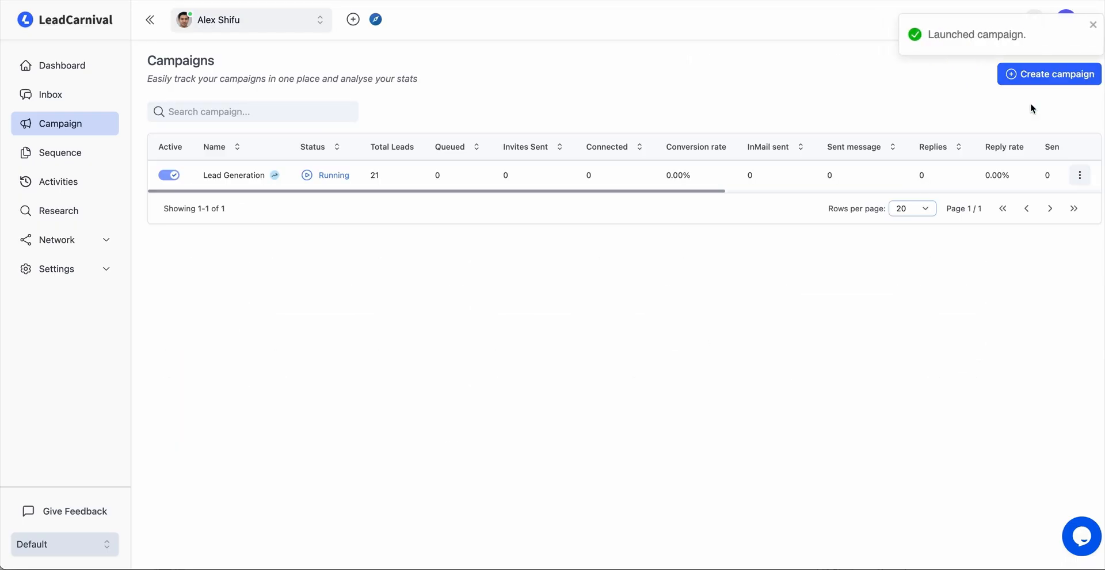